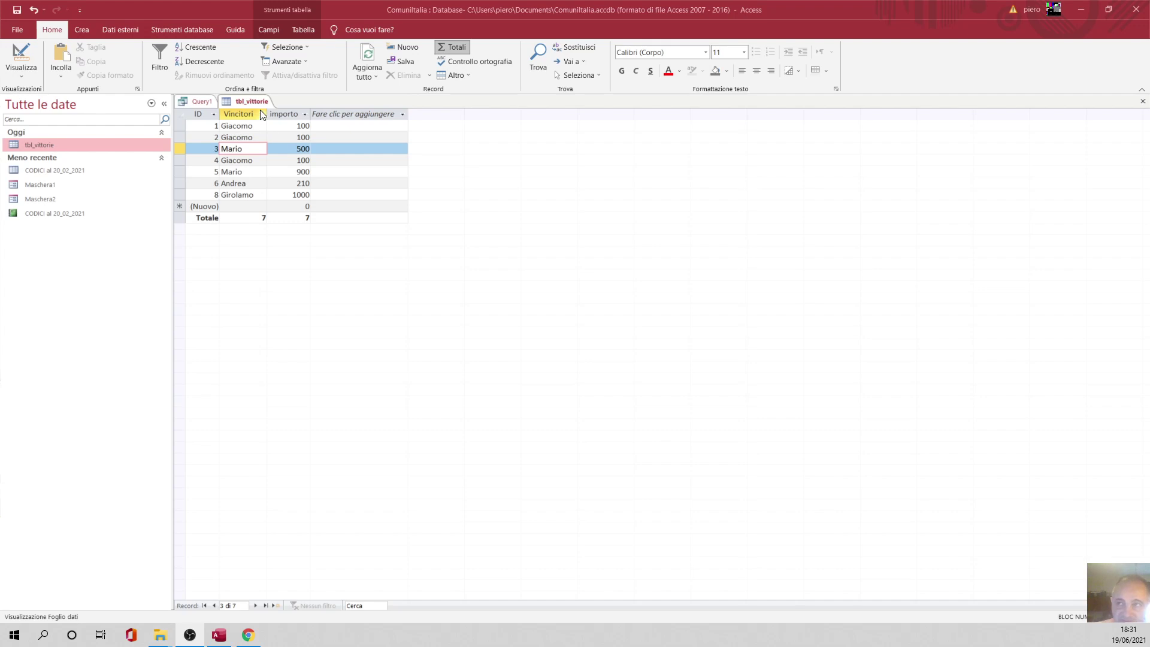
left_click(247, 137)
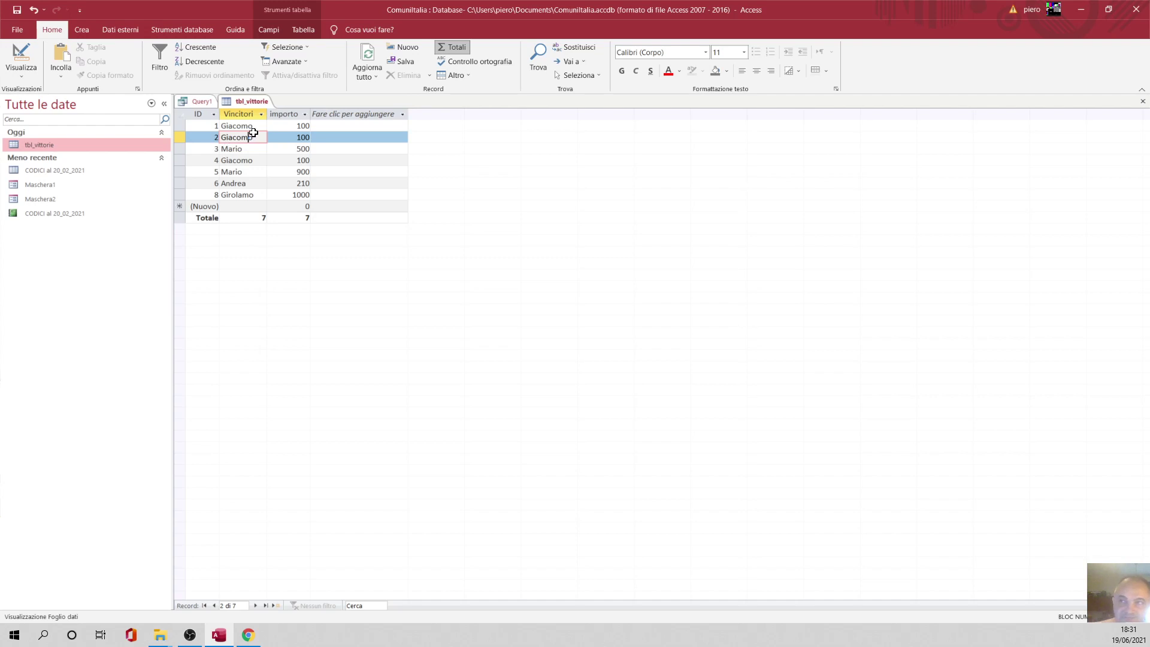
key("Up")
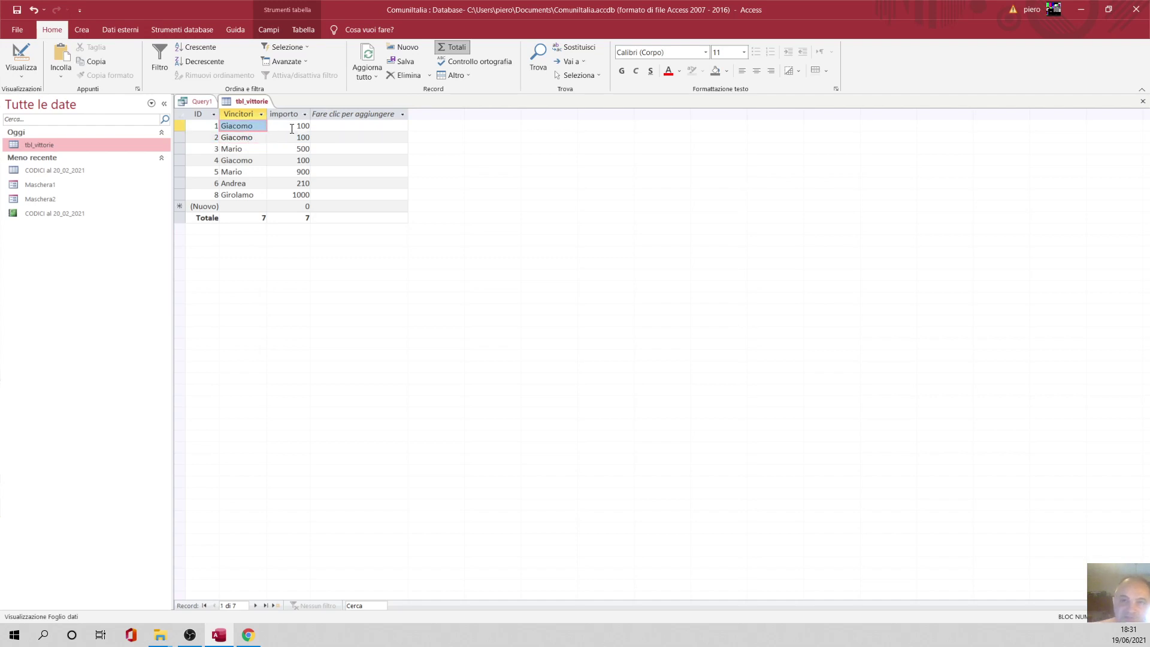
left_click(292, 128)
left_click(247, 139)
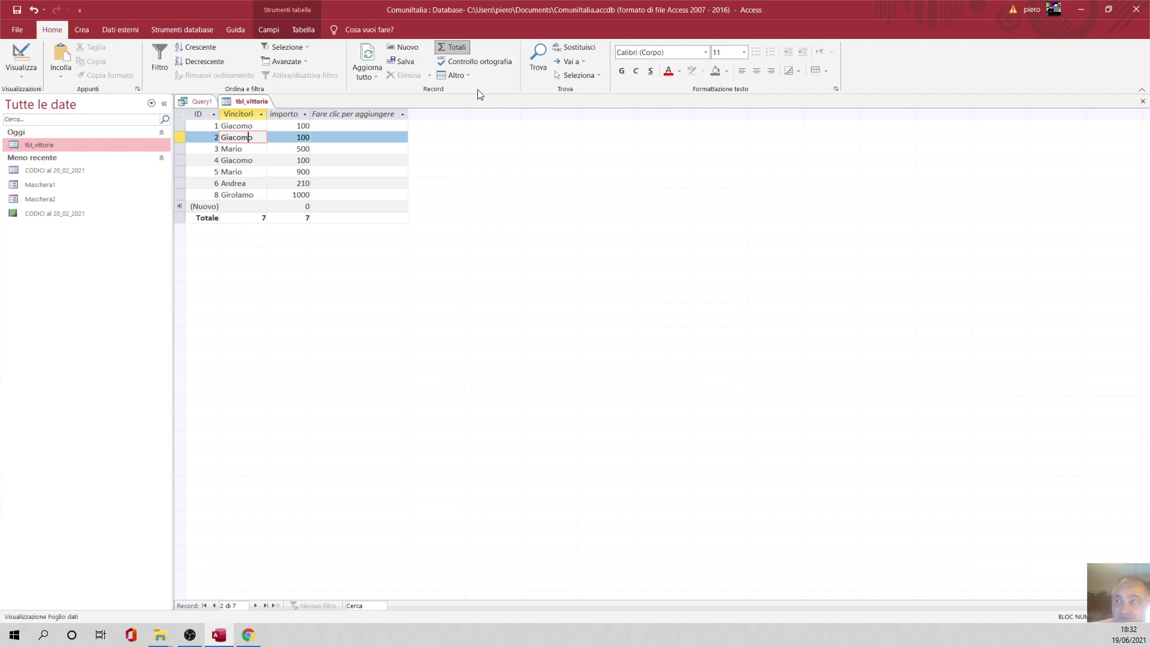
Turn off the totals row in the tbl_vittorie datasheet.
left_click(461, 53)
left_click(255, 172)
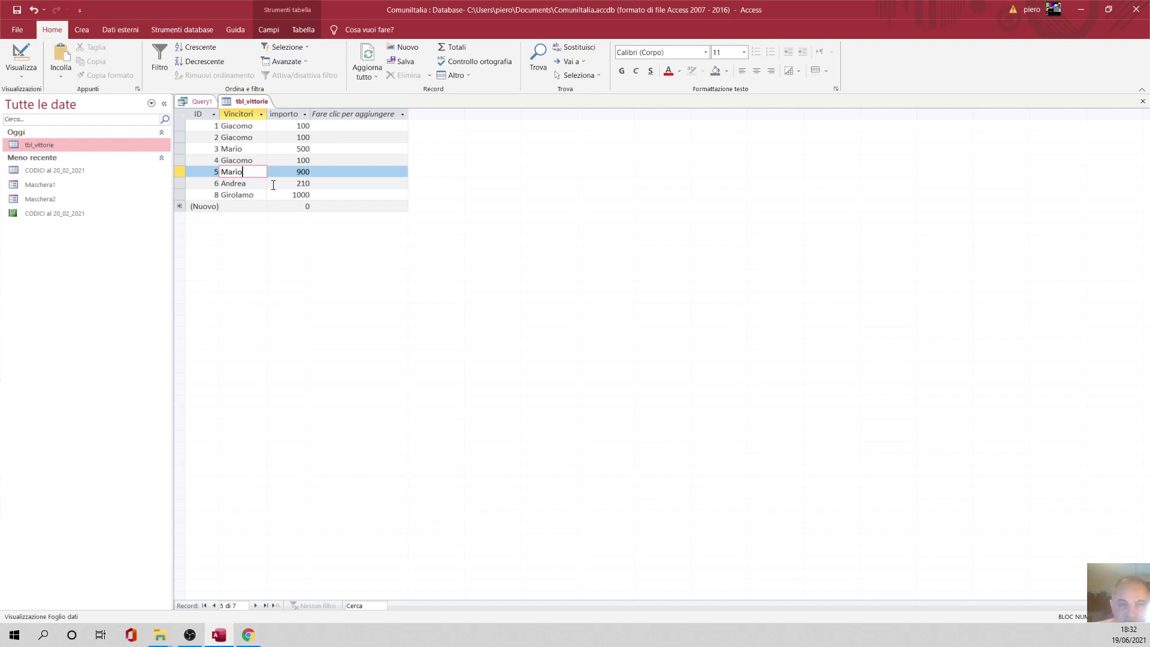
Close the existing Query1 without saving its changes.
left_click(203, 103)
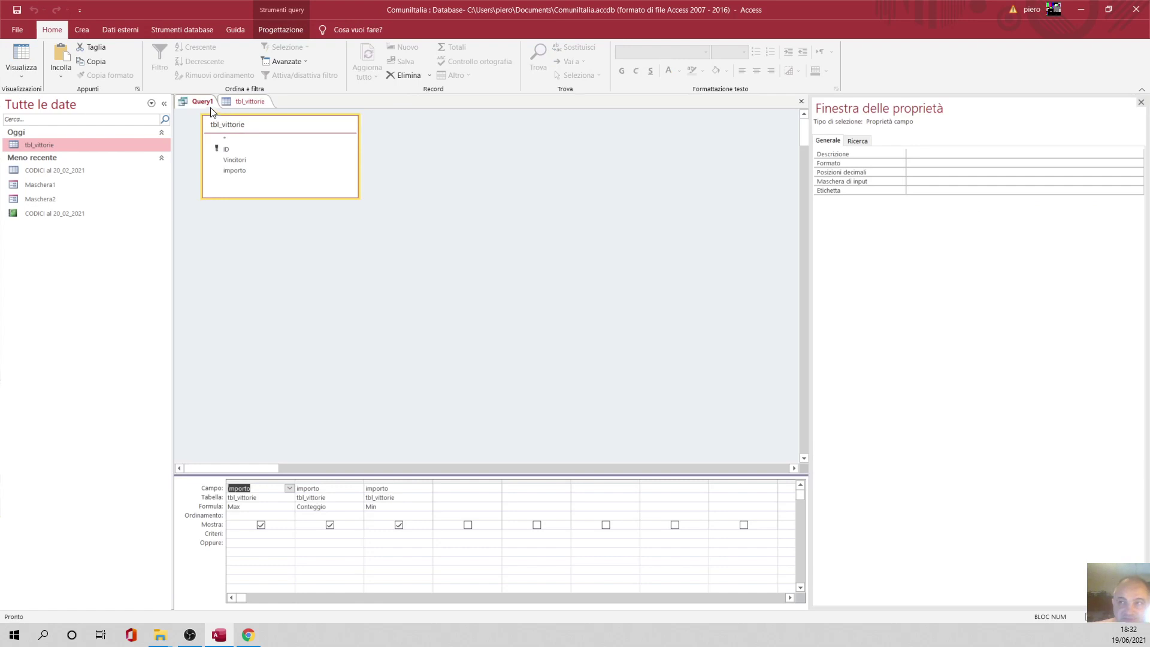
right_click(207, 103)
left_click(239, 126)
left_click(557, 352)
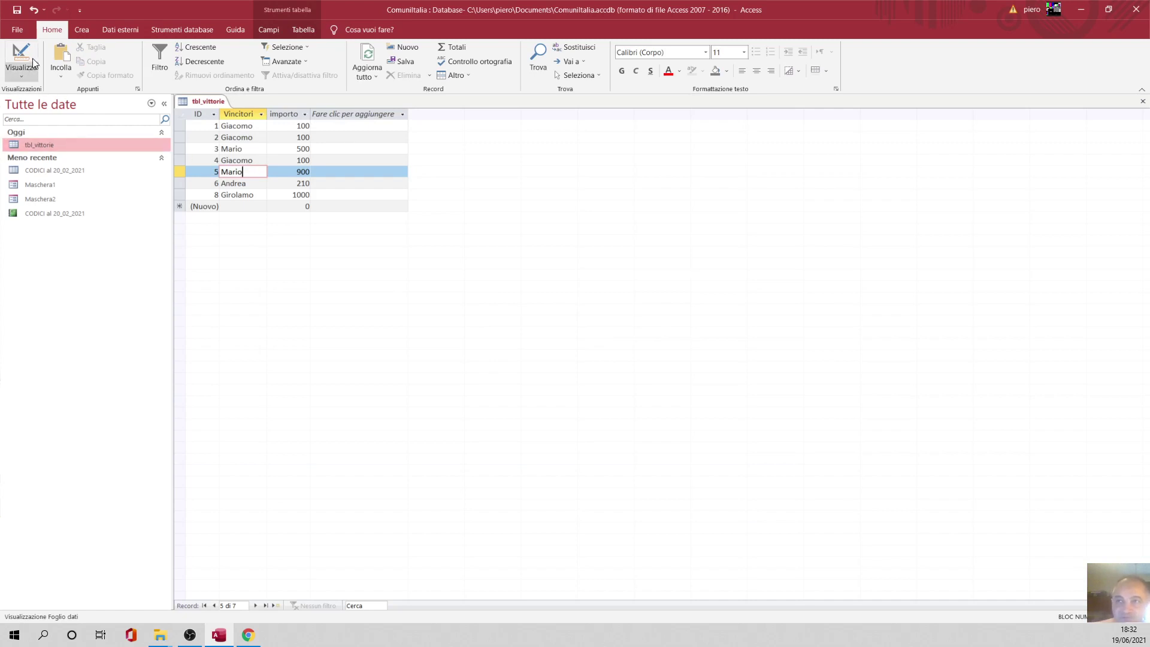
Create a new query in design view and add the tbl_vittorie table to it.
left_click(80, 29)
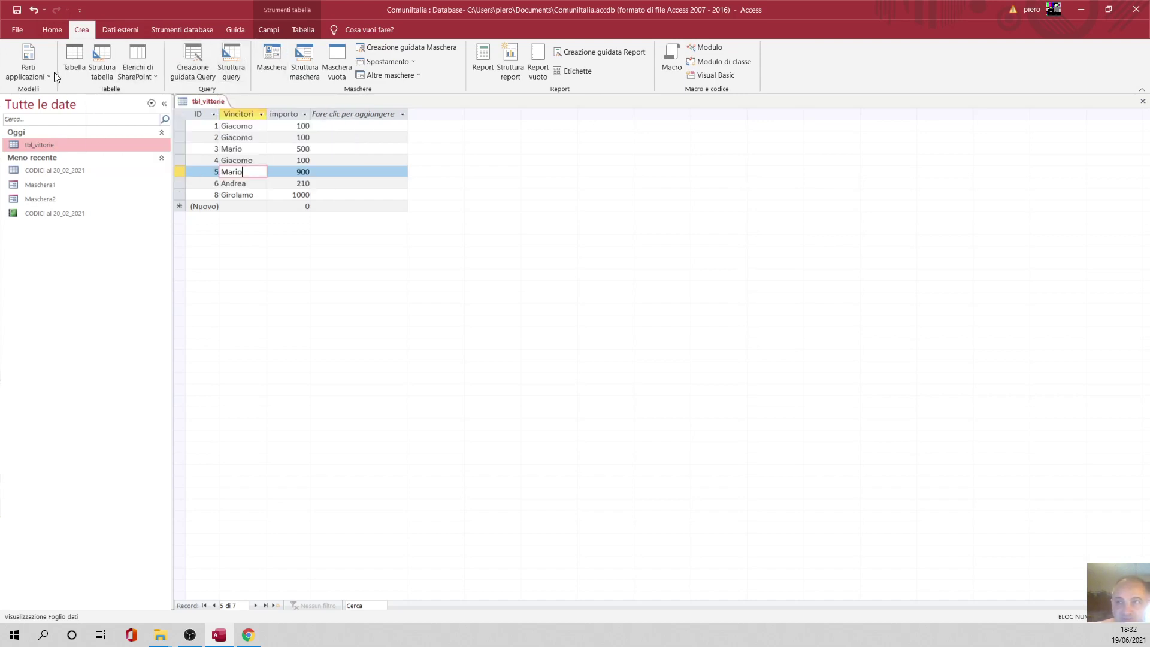
left_click(224, 61)
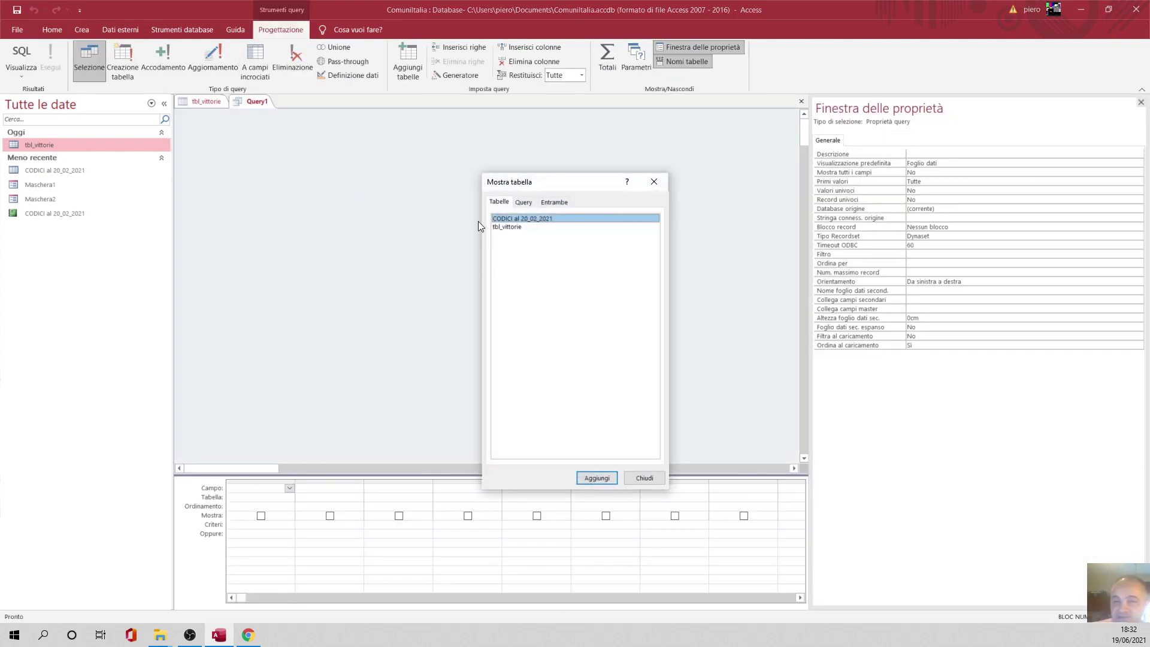
left_click_drag(559, 186, 447, 146)
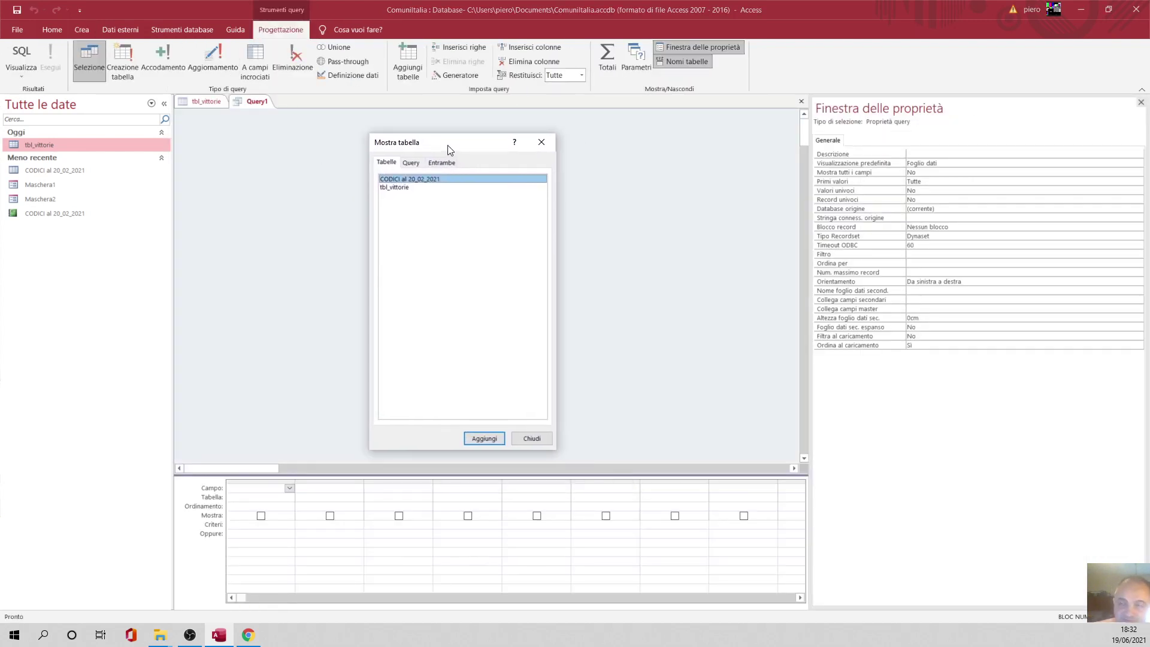
left_click(434, 188)
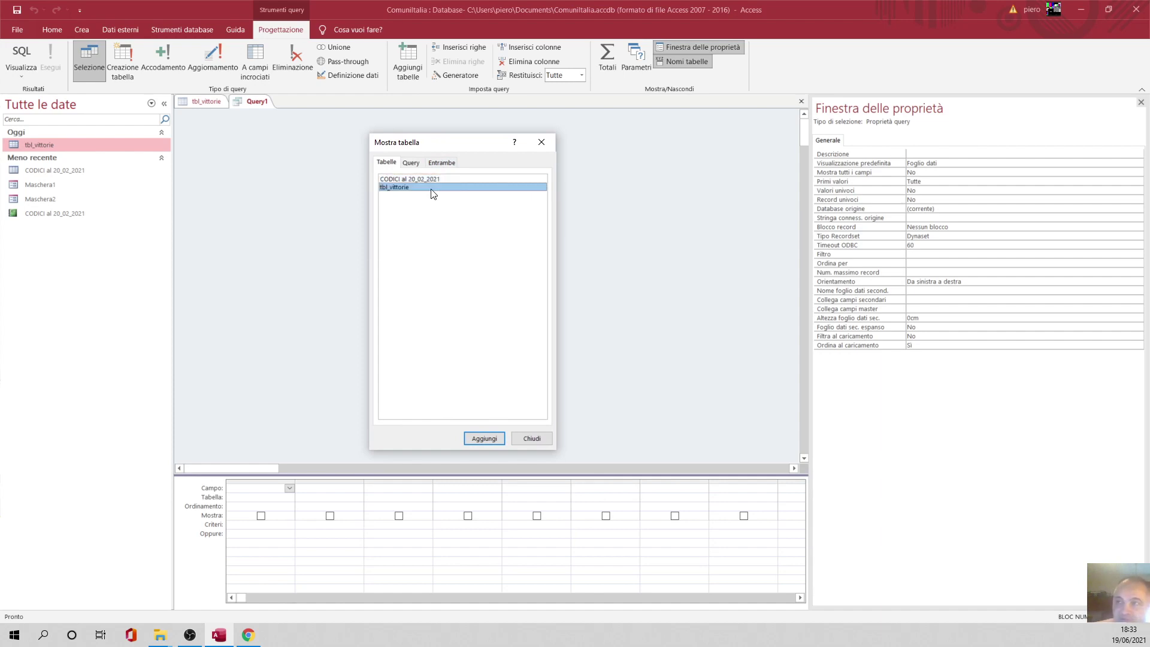
left_click(497, 438)
left_click(514, 435)
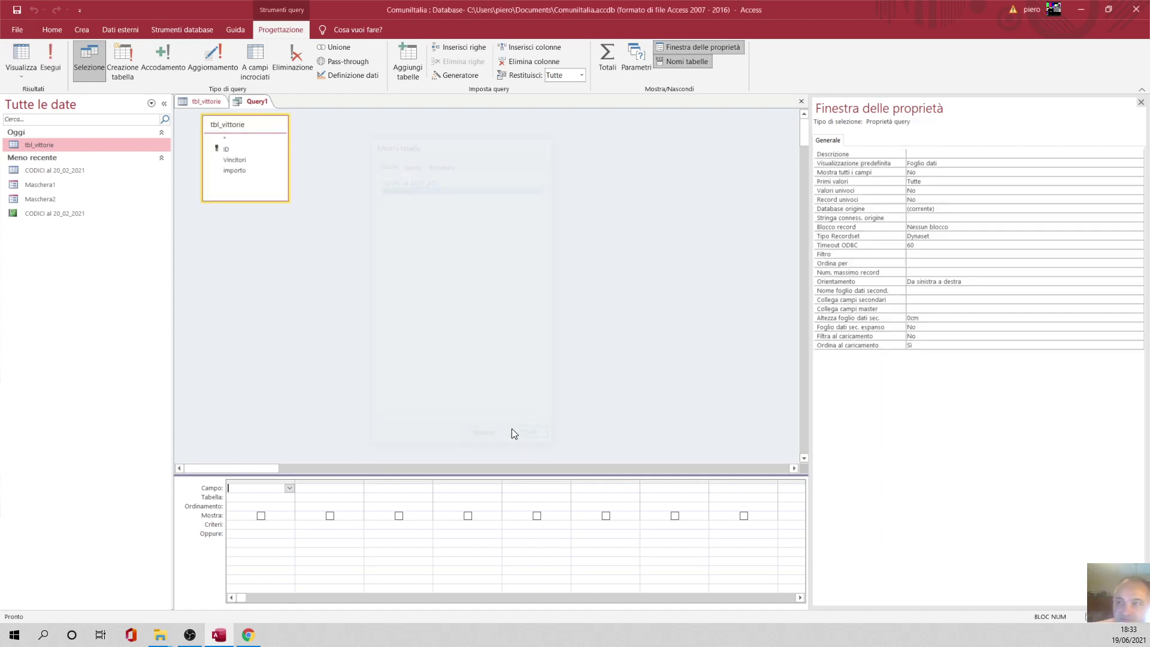
Enlarge the query design grid and add the Vincitori and importo fields from tbl_vittorie as its first two columns.
left_click_drag(258, 128, 331, 204)
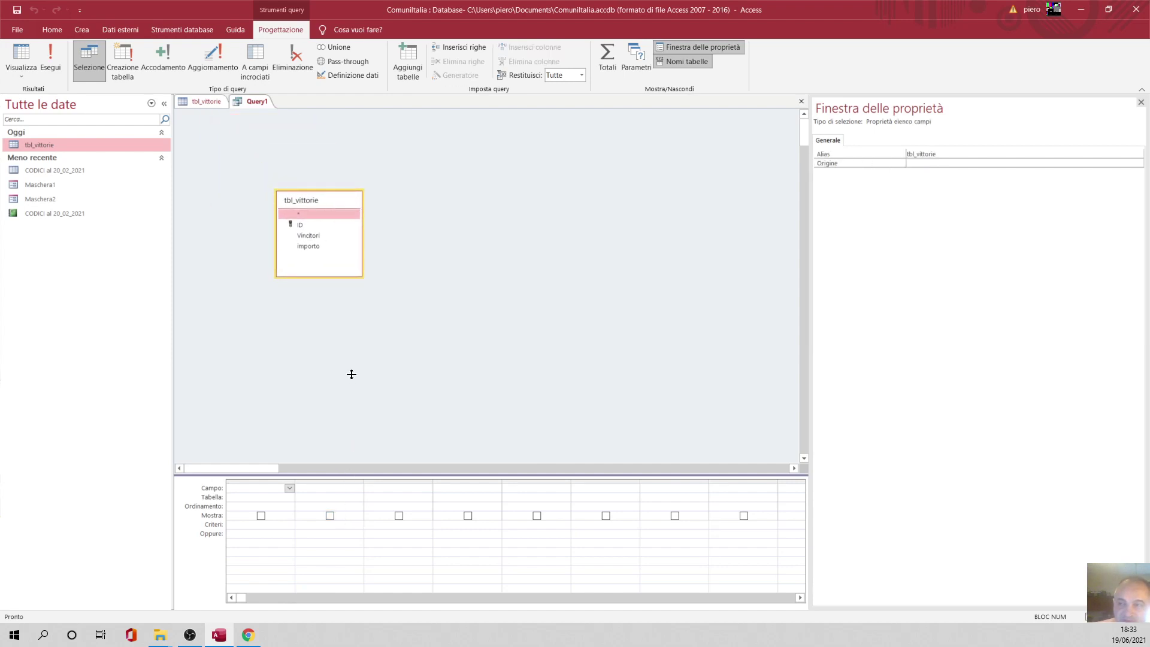
left_click_drag(346, 355, 345, 352)
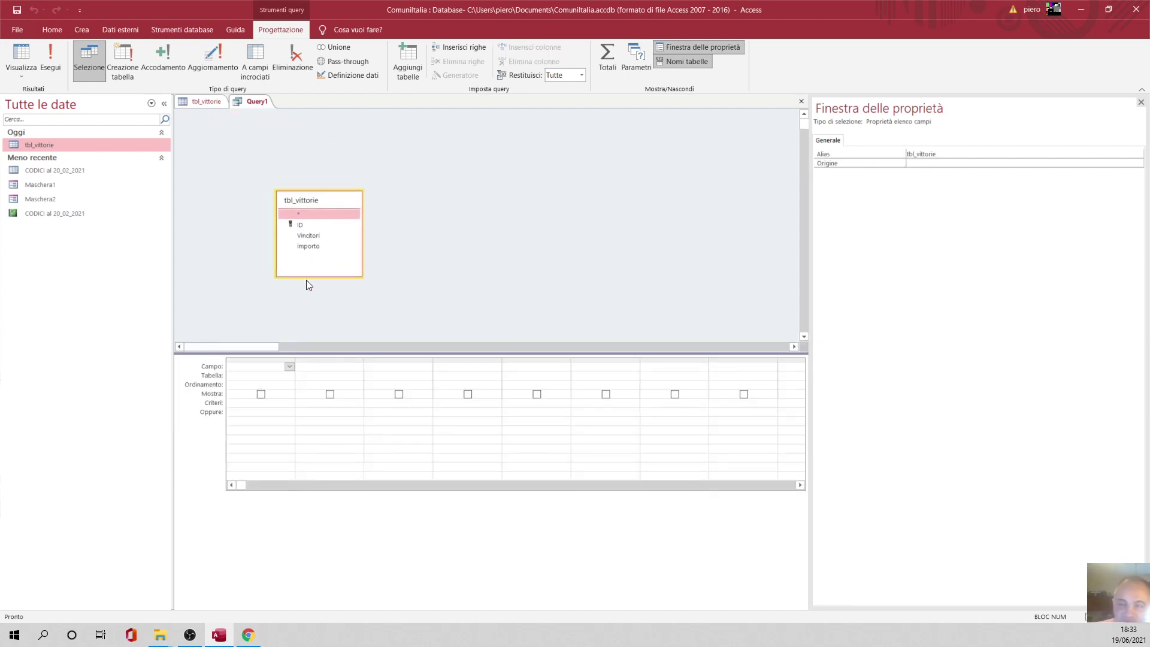
left_click(314, 243)
left_click_drag(314, 236, 250, 388)
left_click_drag(316, 247, 314, 367)
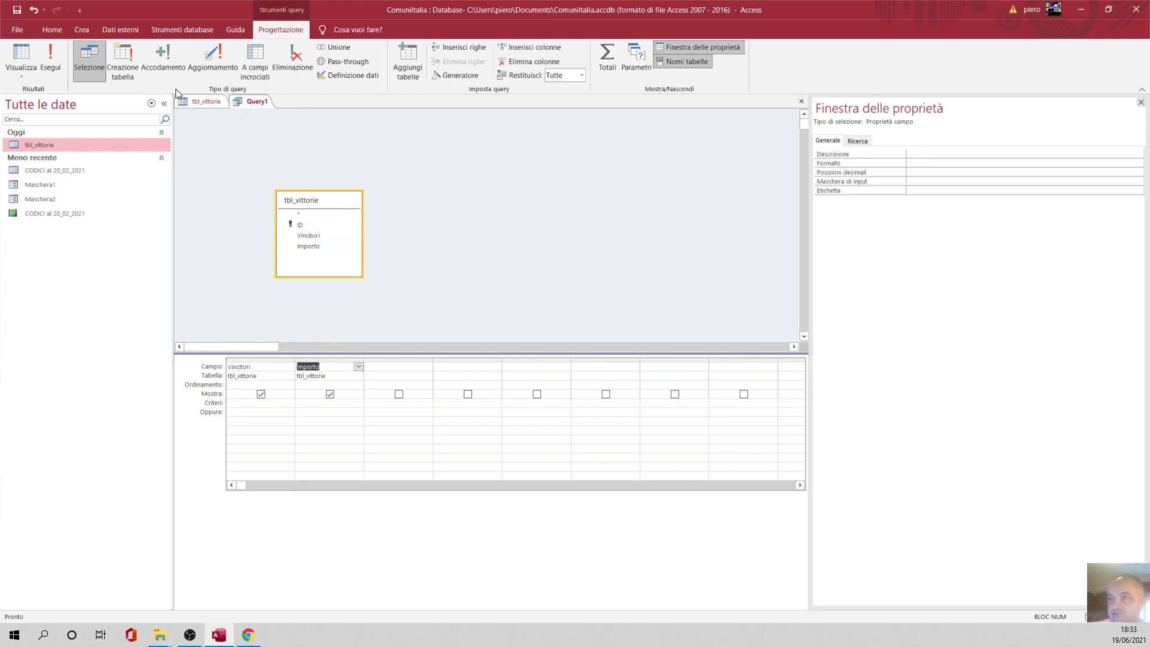
View the records returned by Query1 as a datasheet and return to design view.
left_click(34, 63)
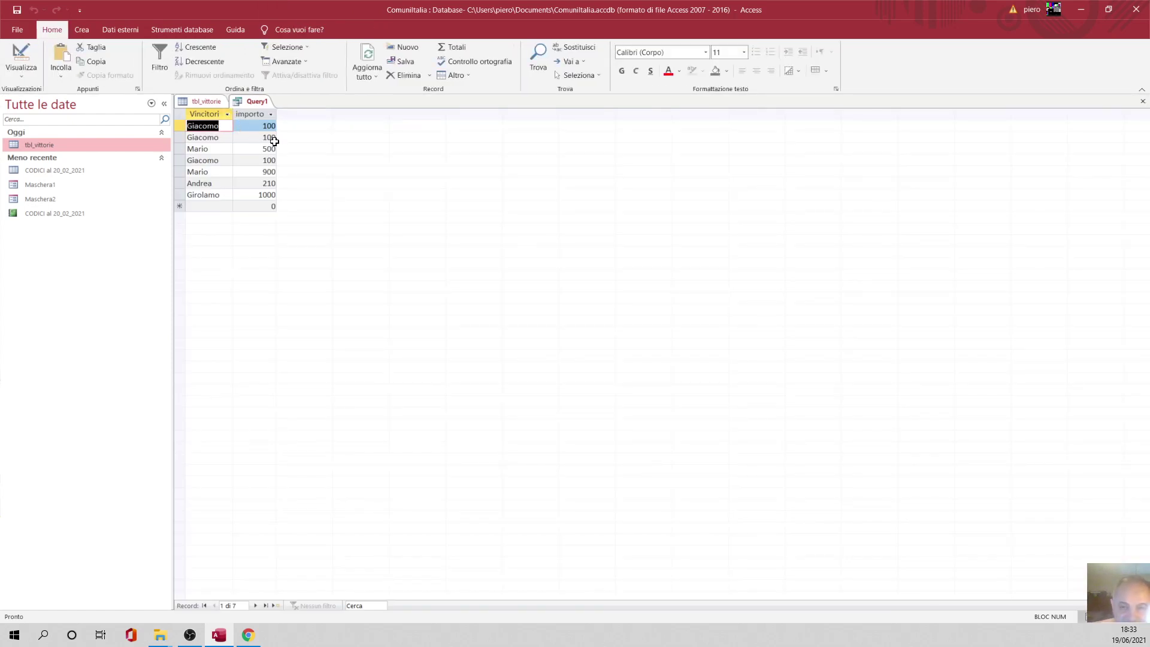
right_click(246, 102)
left_click(267, 154)
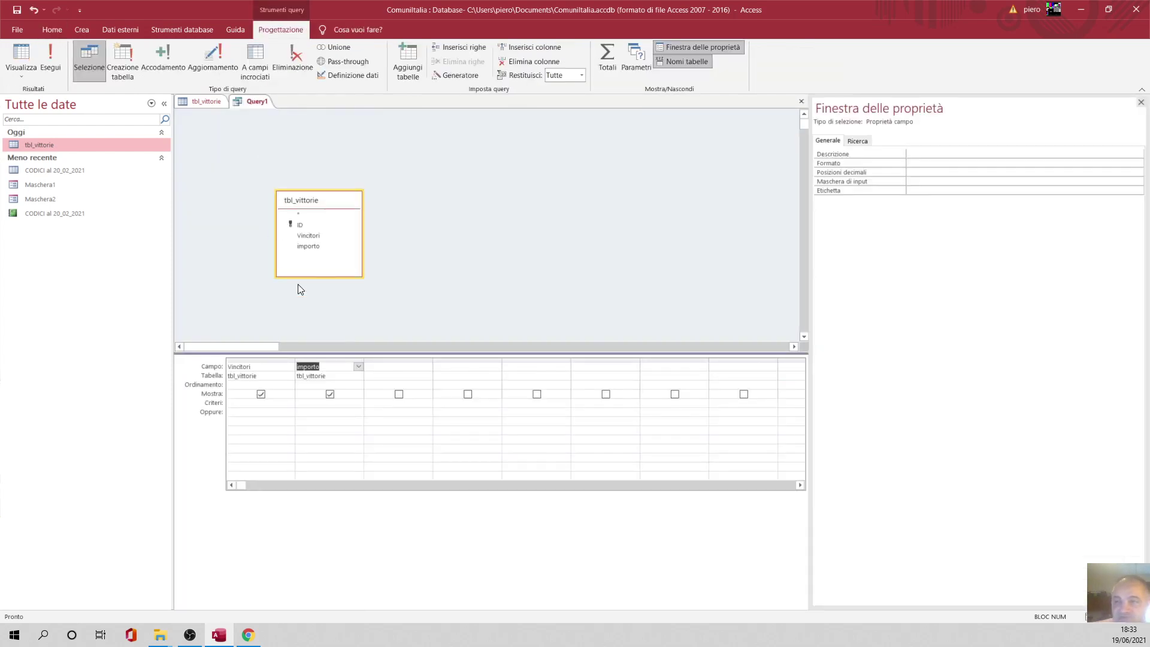
Enable totals in Query1 with Vincitori and importo both set to Raggruppamento, and run the query.
left_click(255, 384)
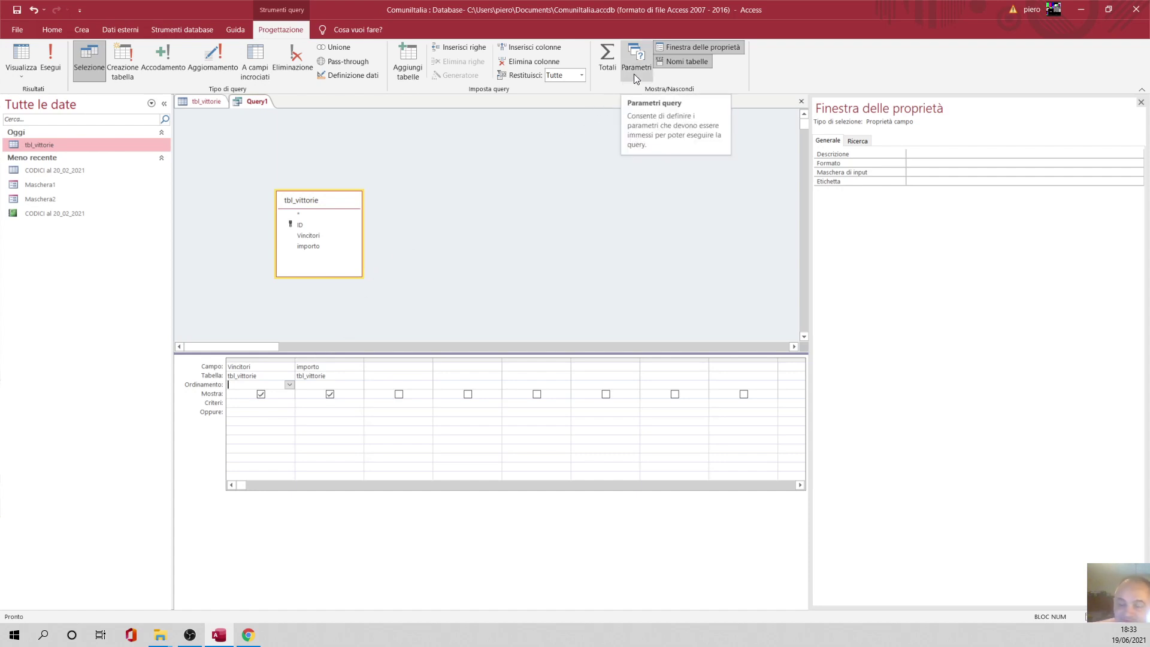
left_click(600, 62)
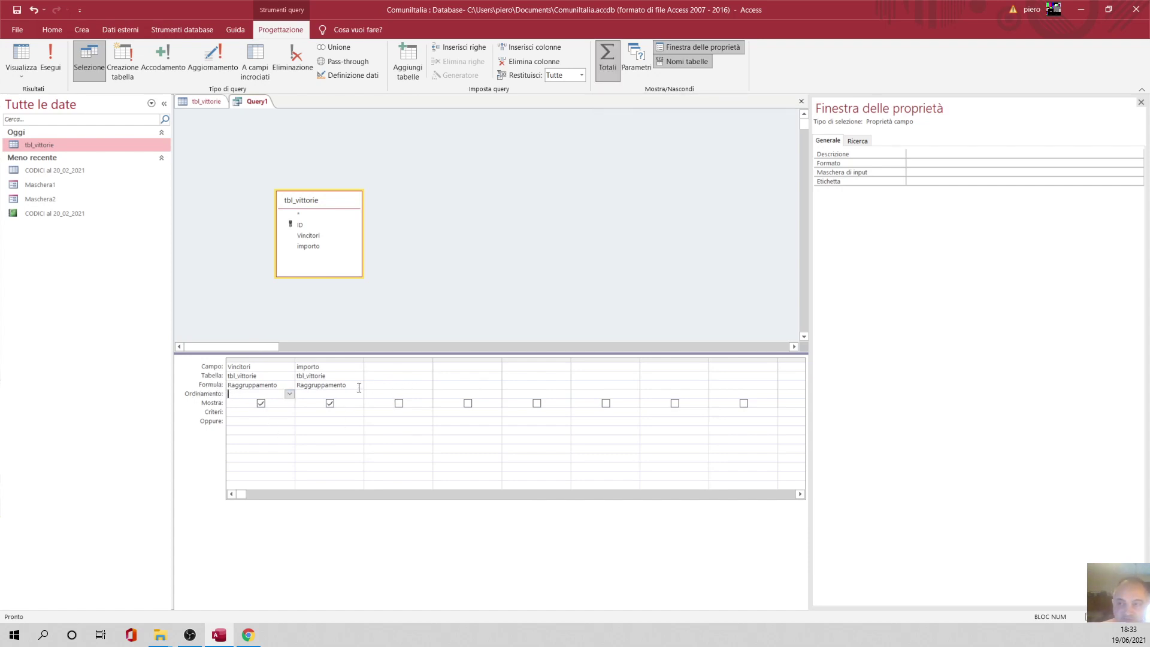
left_click(260, 386)
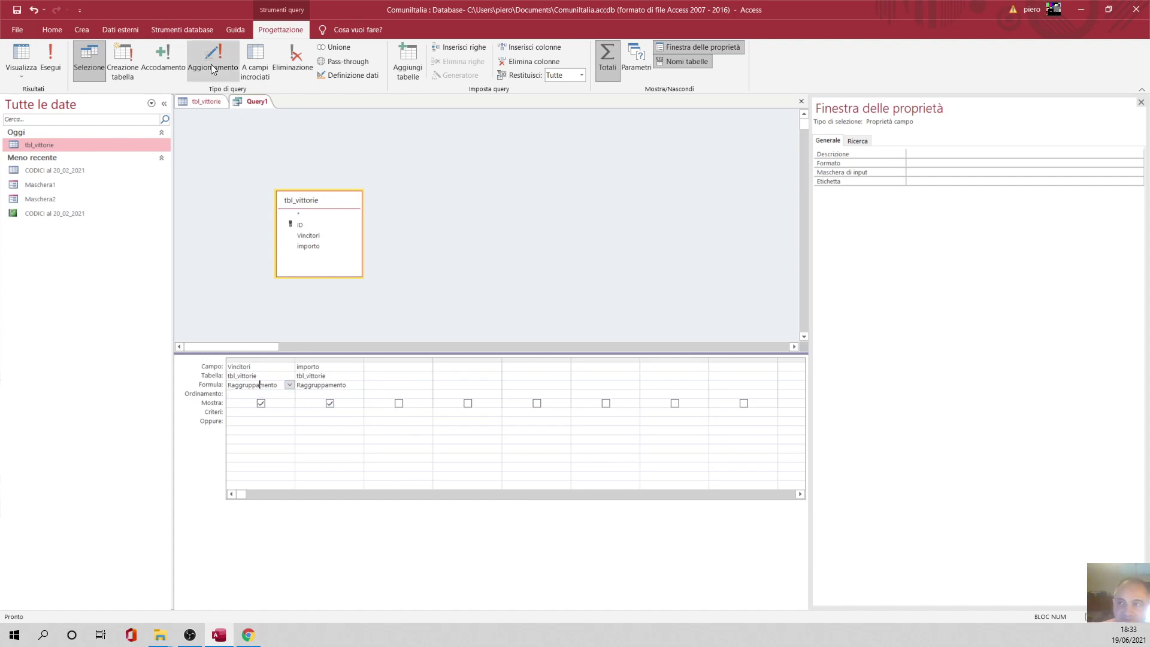
left_click(61, 62)
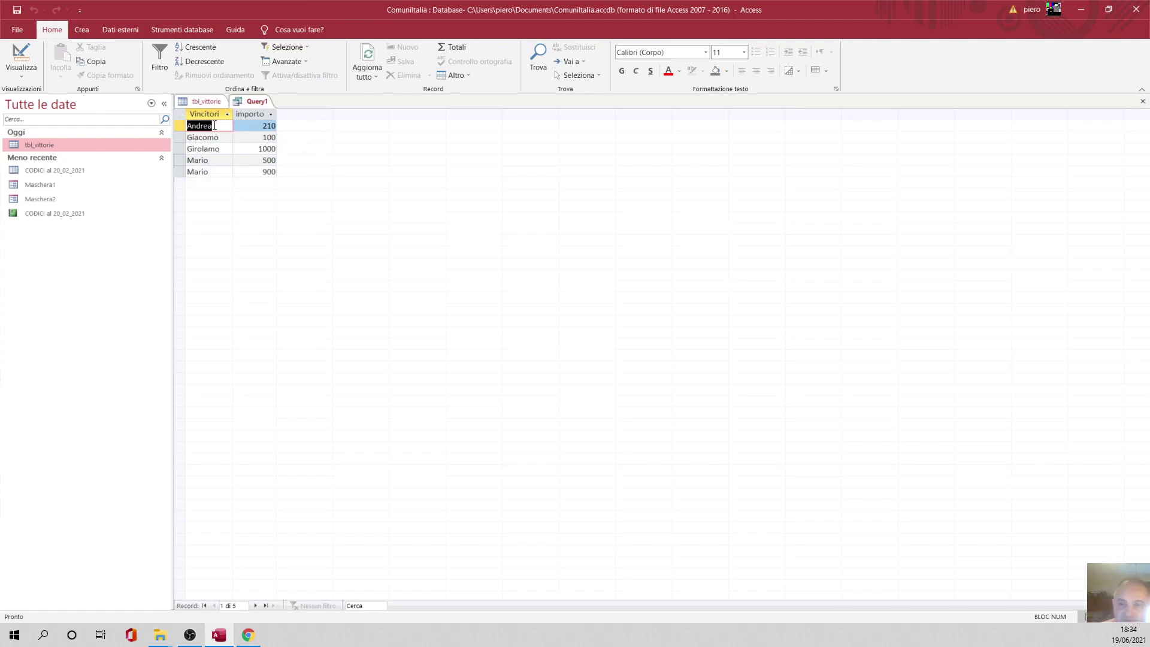
Compare the grouped query records with the original tbl_vittorie records and return Query1 to design view.
left_click(204, 101)
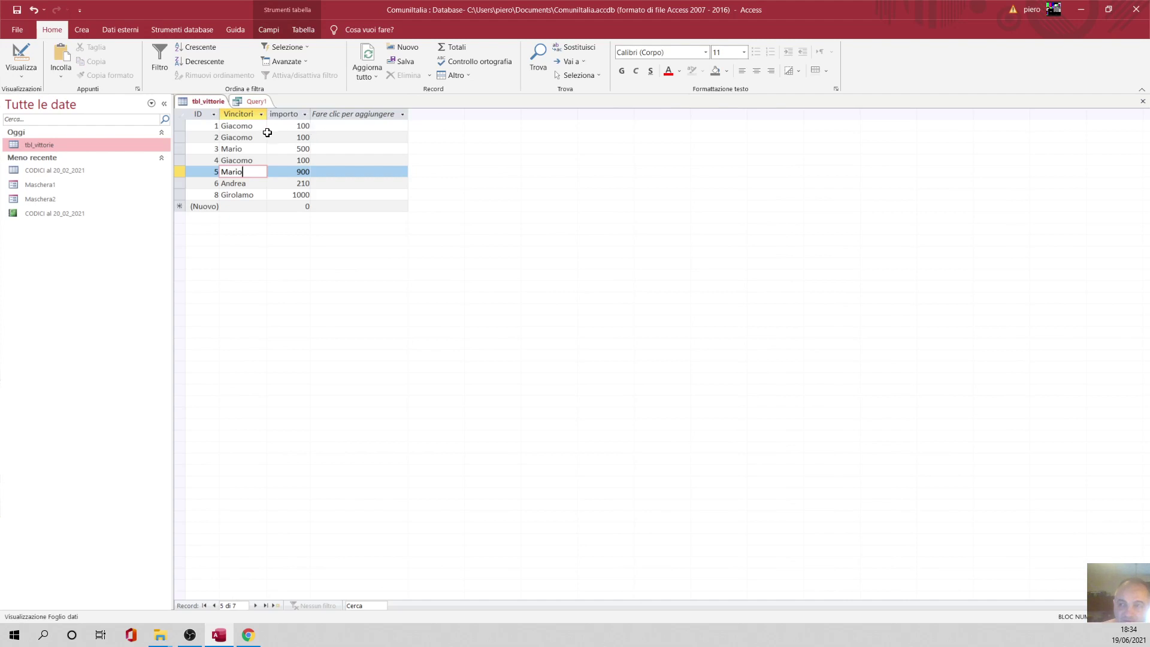
left_click(257, 101)
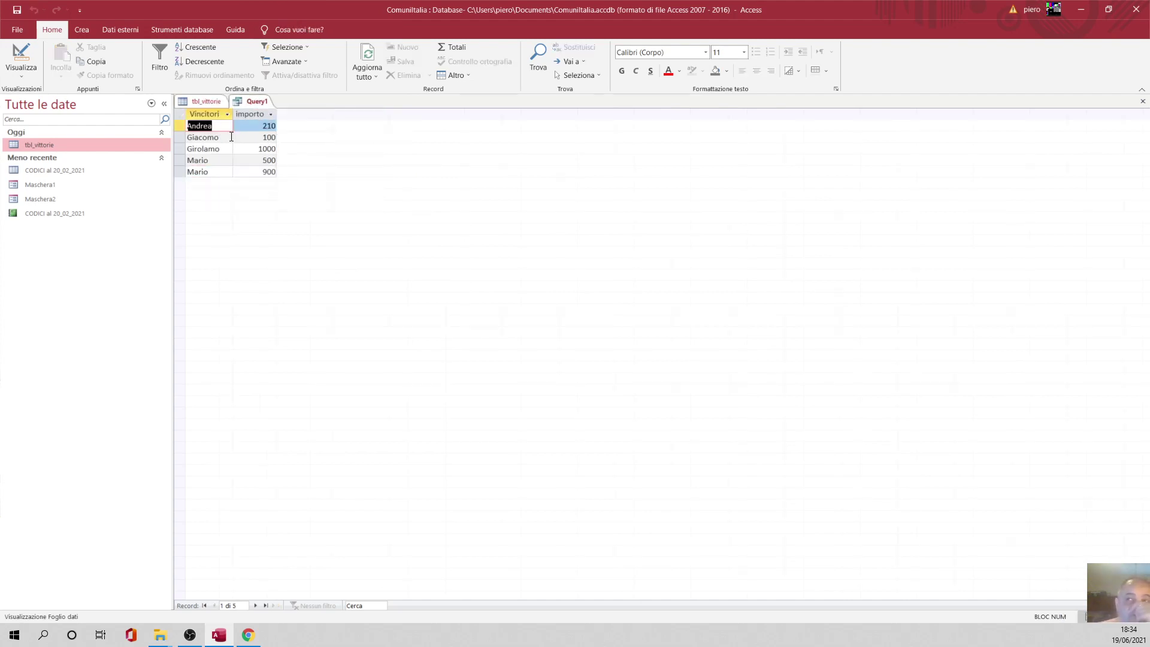
right_click(252, 102)
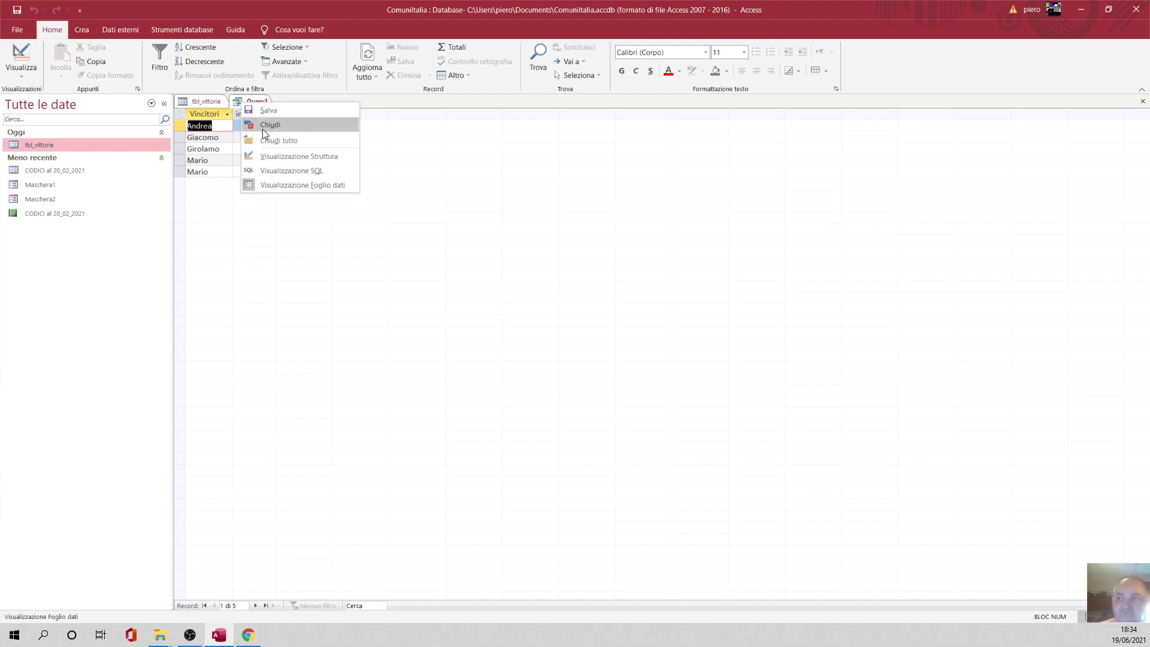
left_click(273, 152)
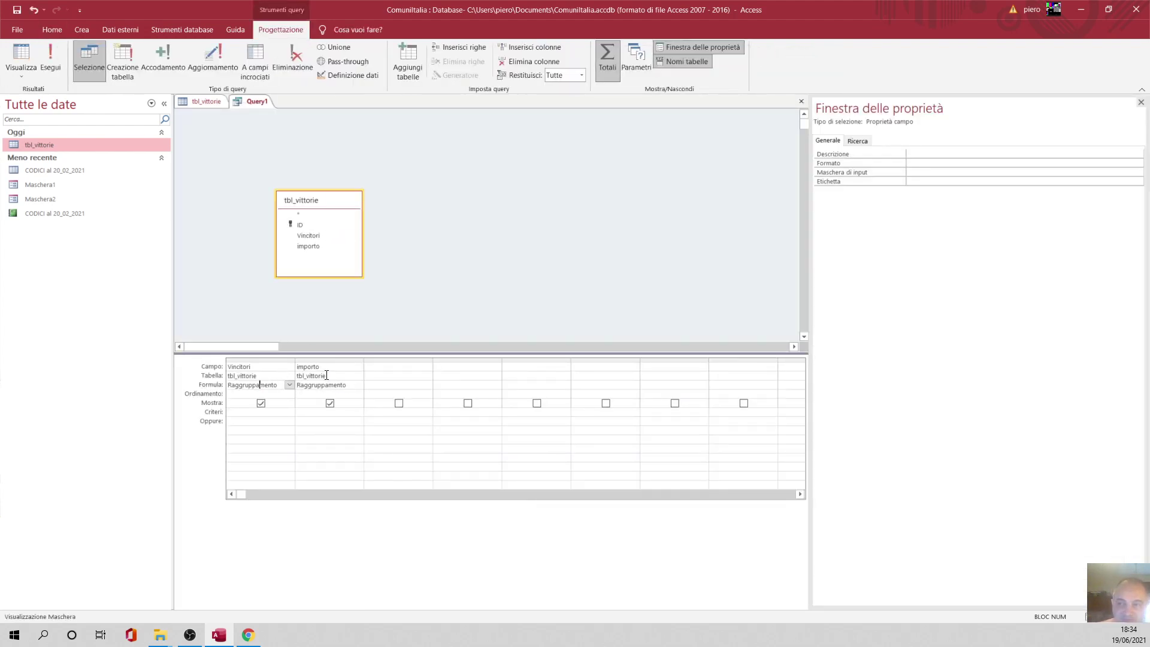
Set the formula of the importo column to Somma and run the query.
left_click(353, 385)
left_click(359, 385)
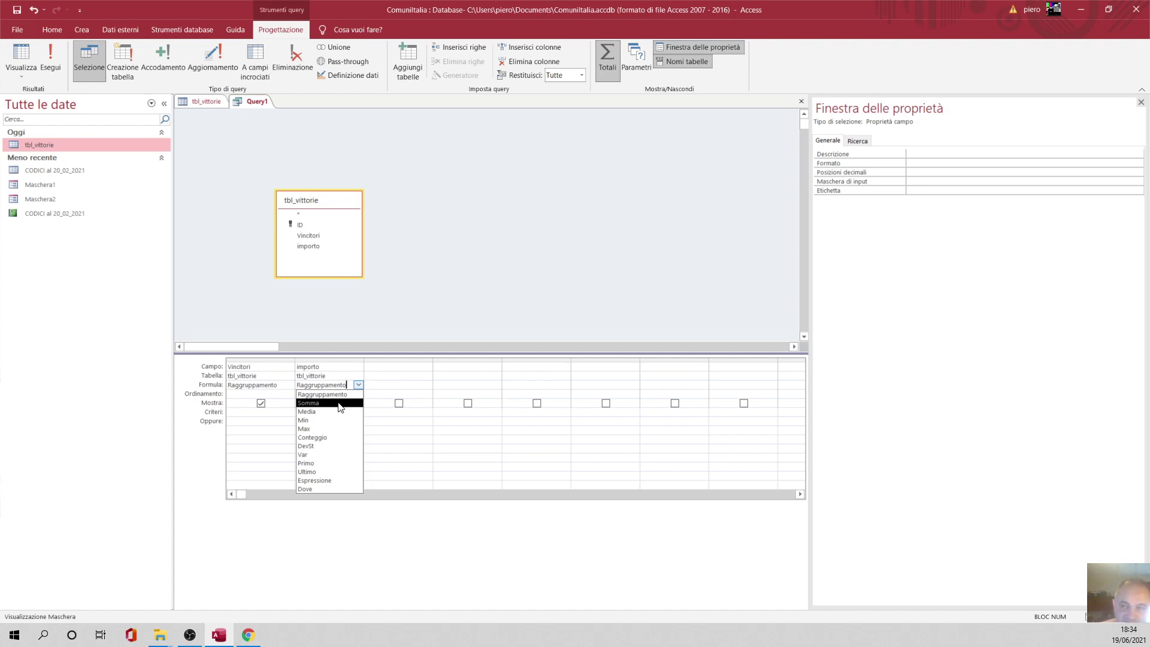
left_click(340, 404)
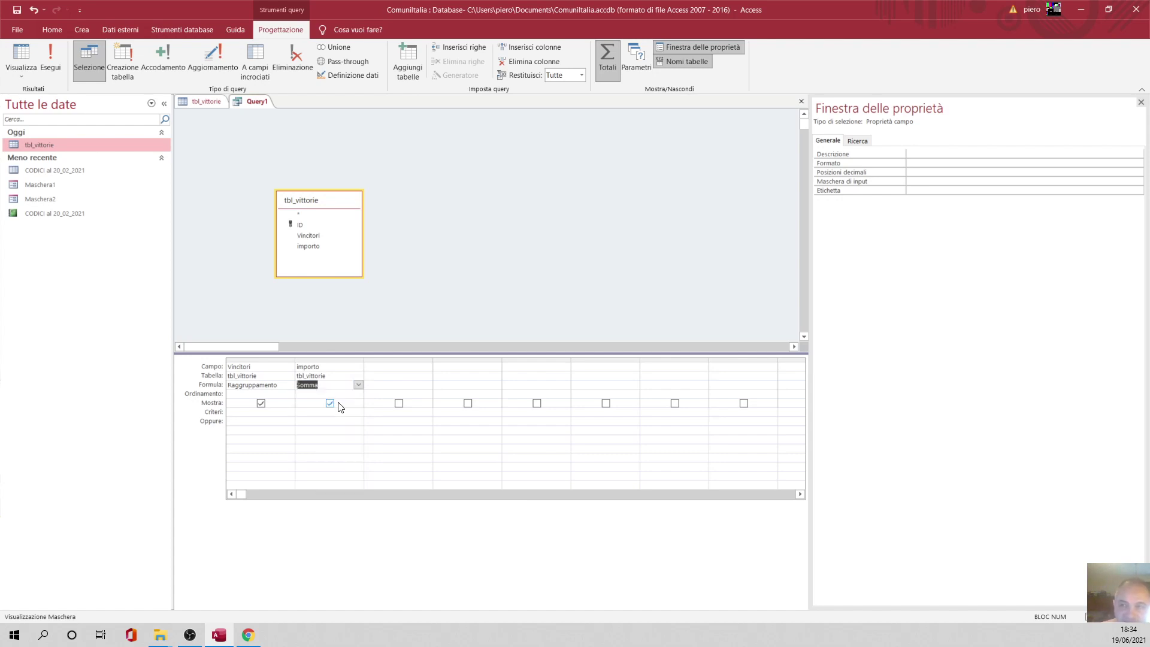
left_click(47, 56)
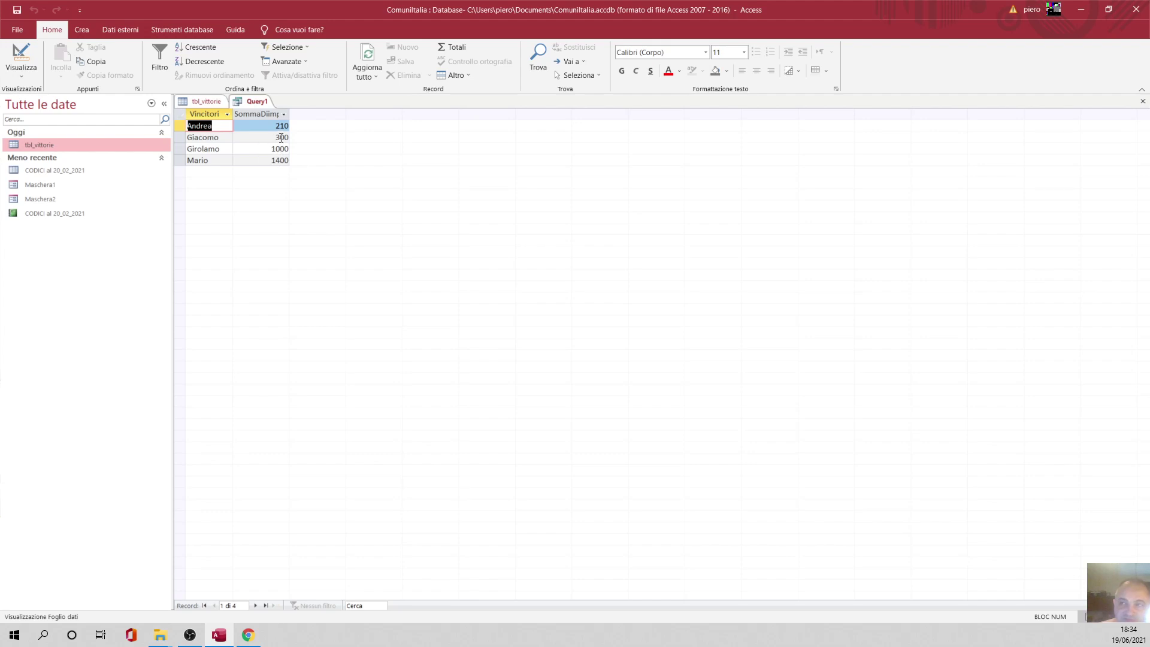
Check the summed importo per winner against the individual records in tbl_vittorie and return Query1 to design view.
left_click(281, 137)
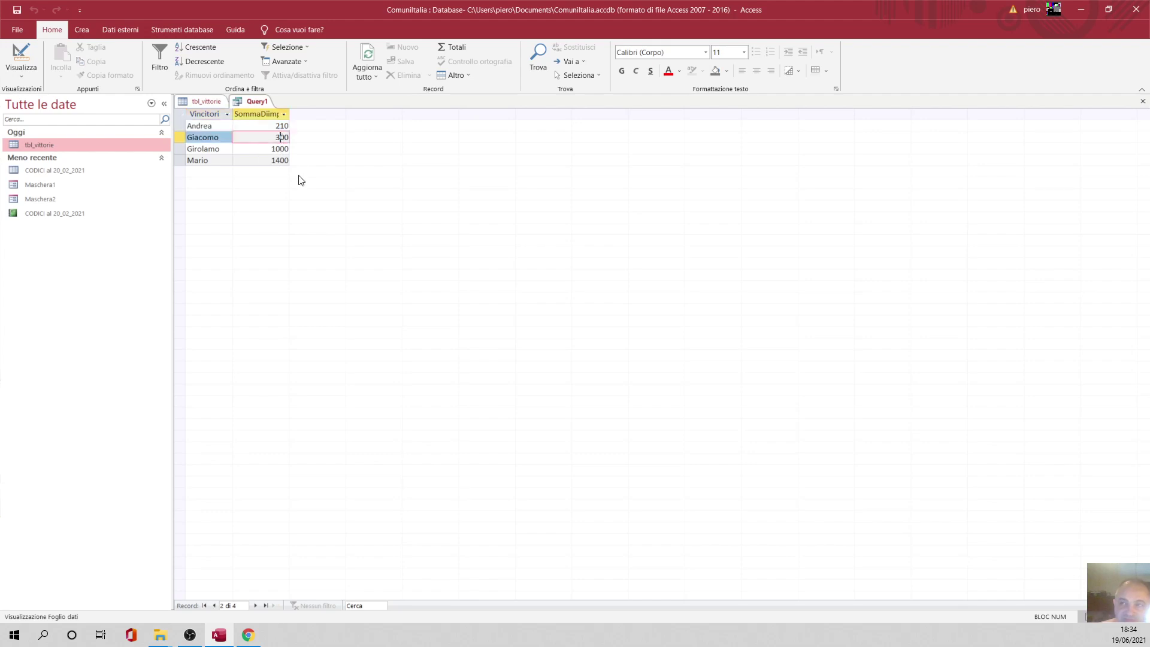
left_click(207, 102)
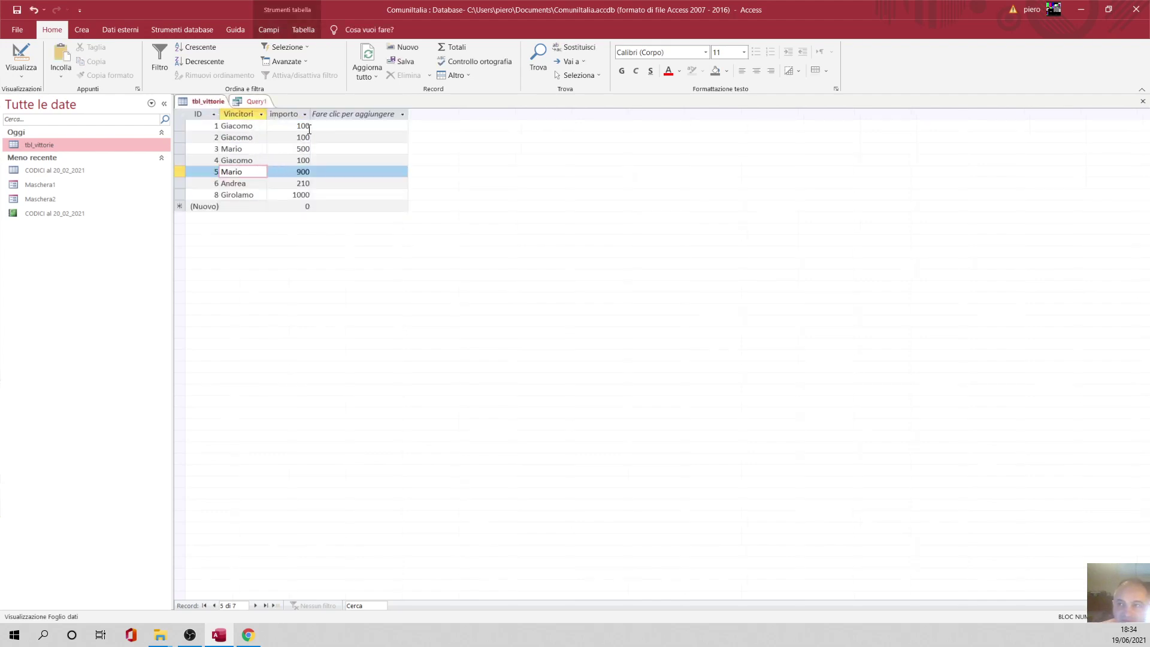
left_click(253, 102)
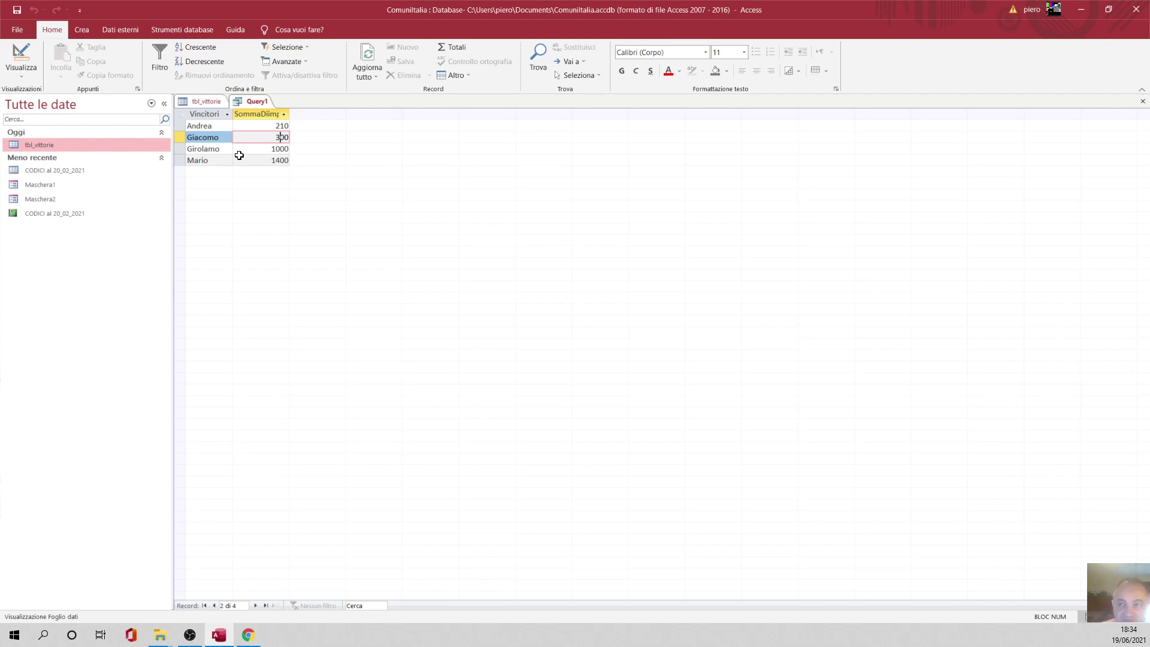
left_click_drag(219, 137, 193, 133)
key("shift+Right")
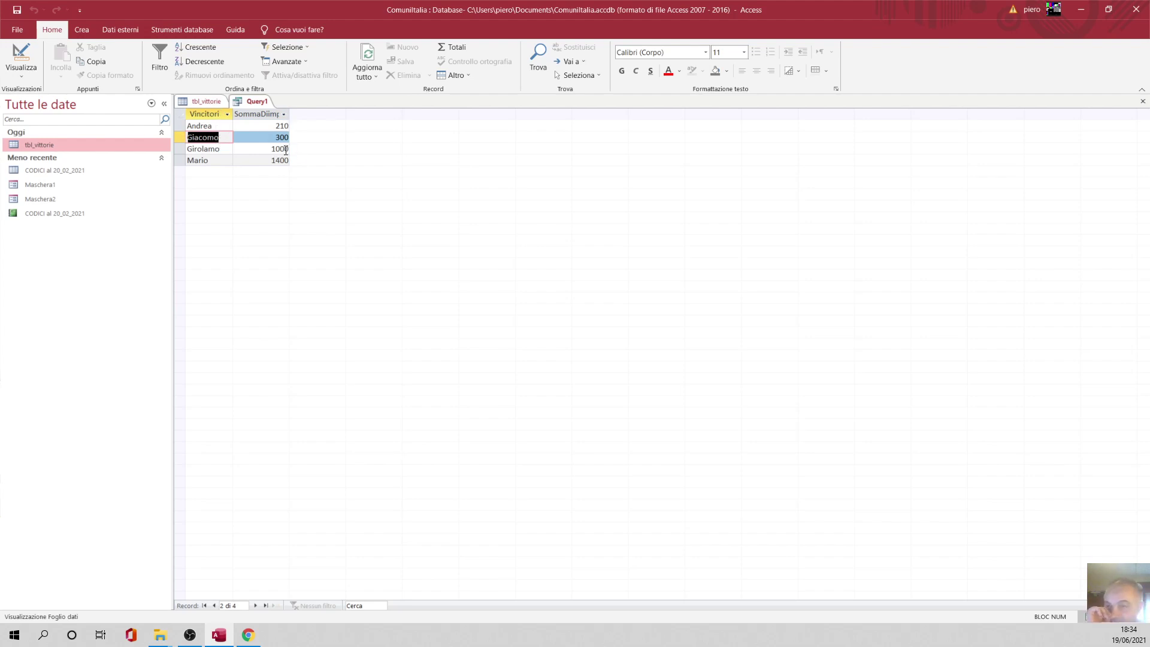
right_click(233, 106)
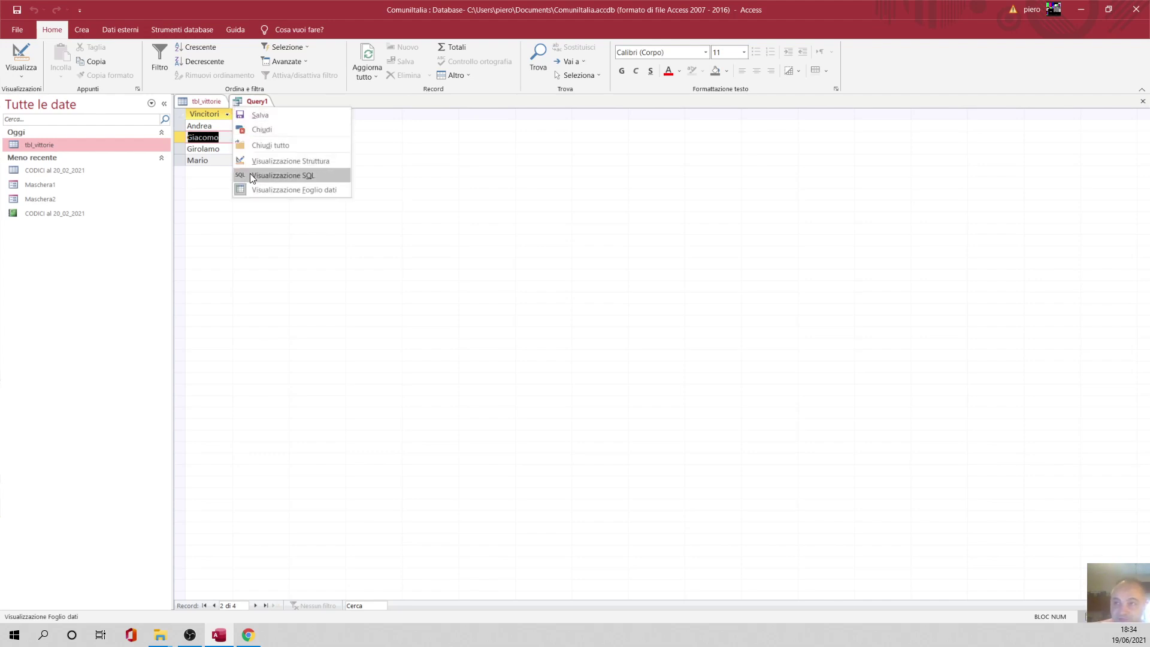
left_click(262, 162)
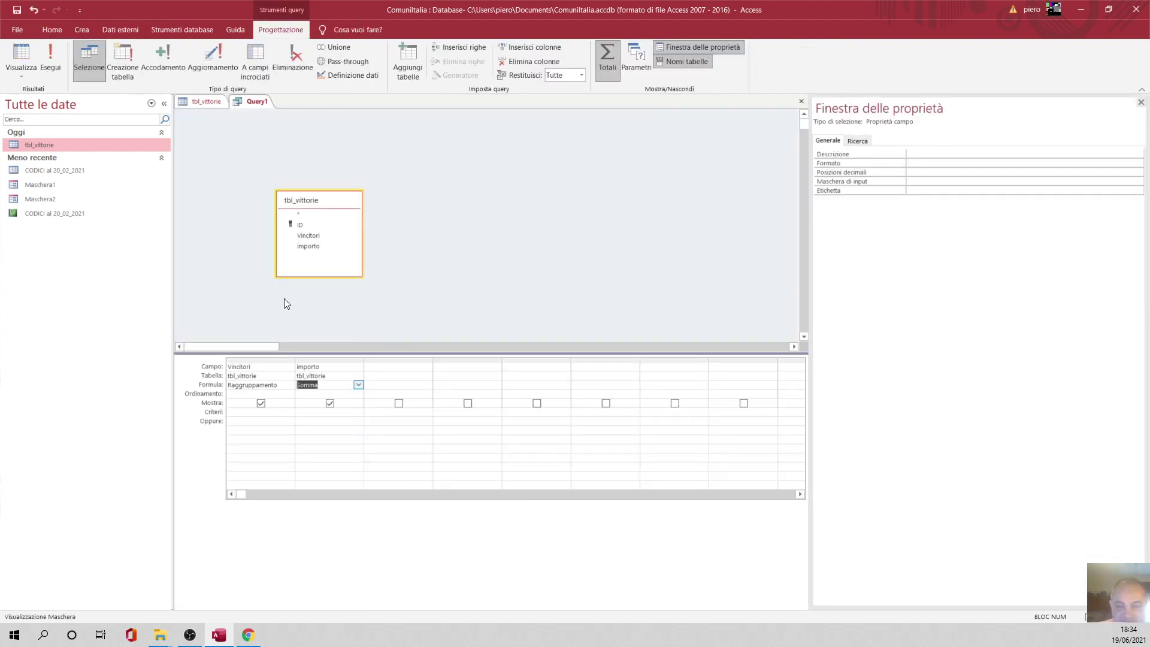
Add a second importo column with the formula Min to Query1 and run the query.
left_click(358, 385)
left_click(357, 386)
left_click(408, 363)
left_click(428, 366)
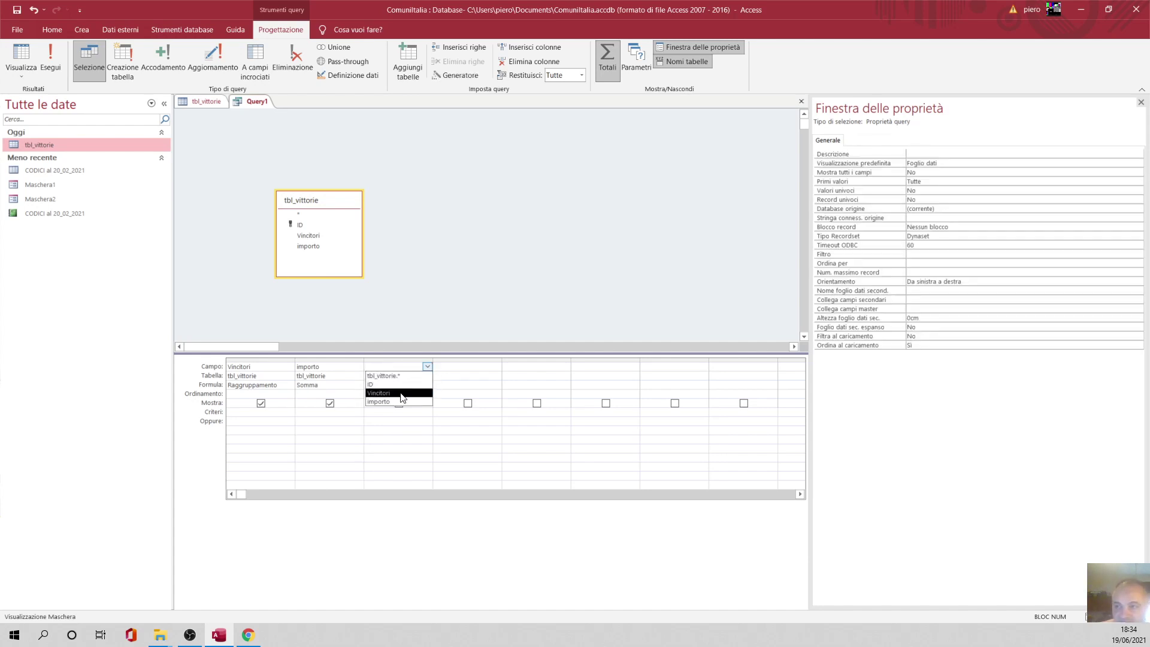
left_click(396, 402)
left_click(429, 386)
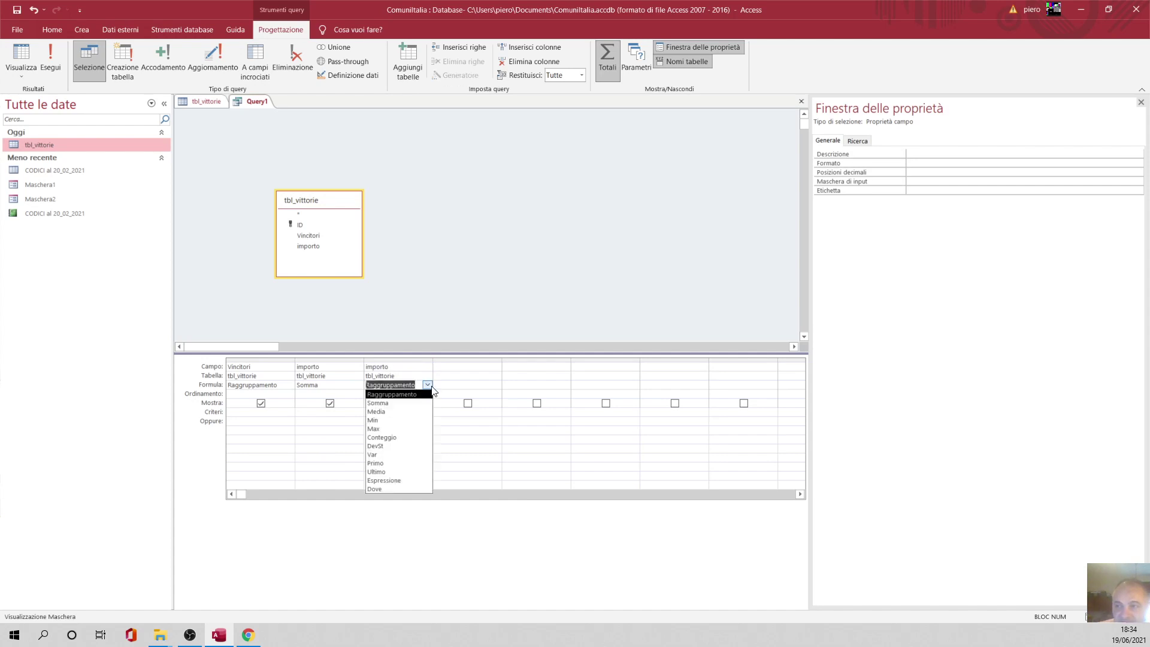
left_click(407, 420)
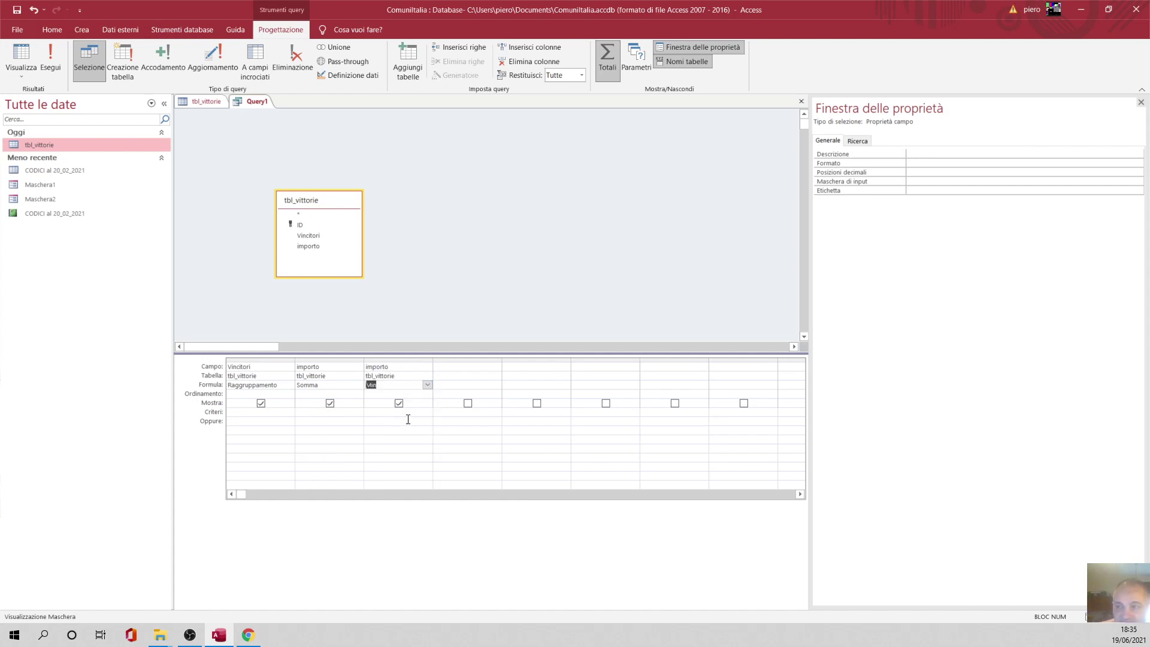
left_click(51, 60)
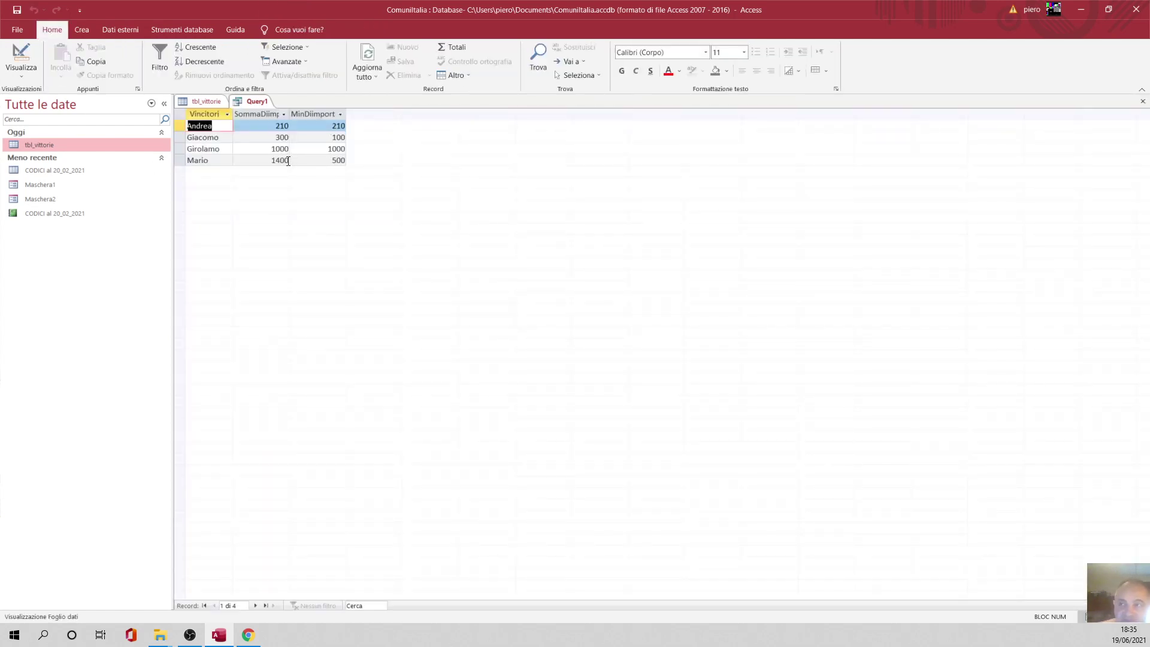
Return Query1 to design view, add a third importo column with the formula Max, and run the query.
right_click(239, 102)
left_click(279, 155)
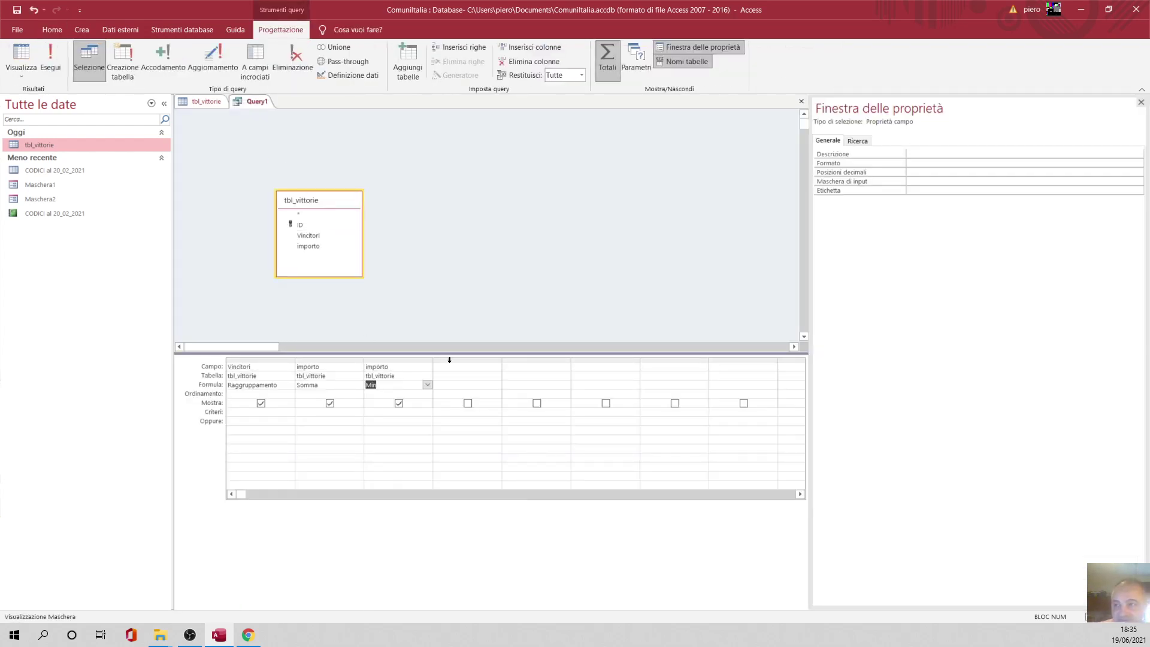
left_click(497, 369)
left_click(496, 366)
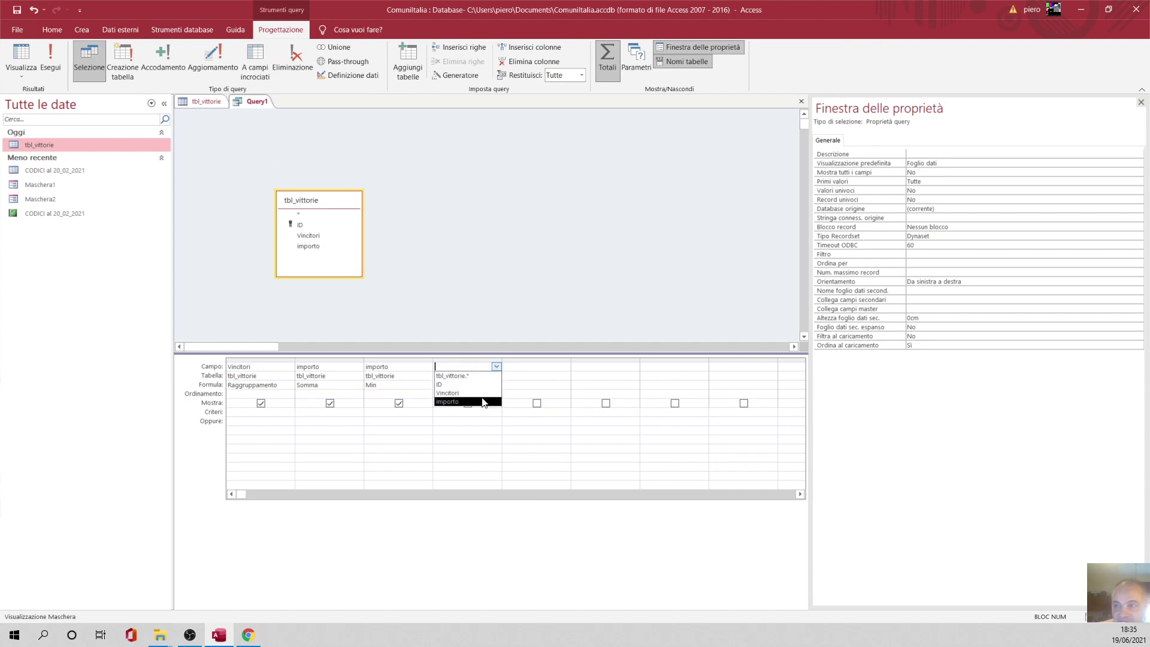
left_click(479, 403)
left_click(490, 384)
left_click(496, 385)
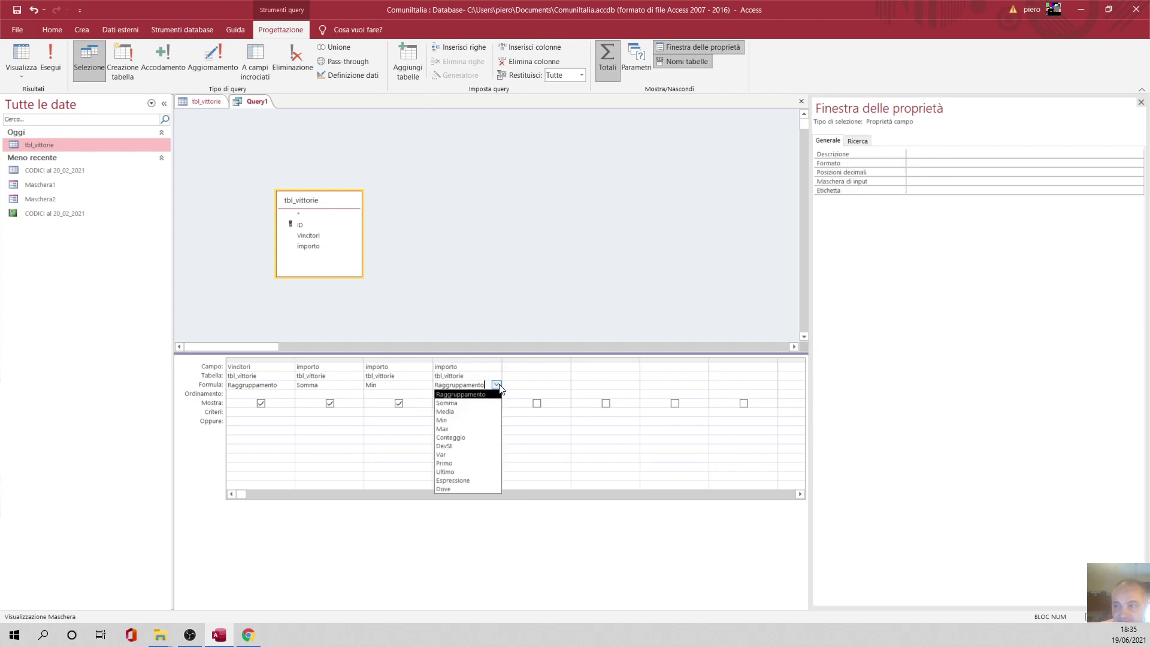
left_click(485, 429)
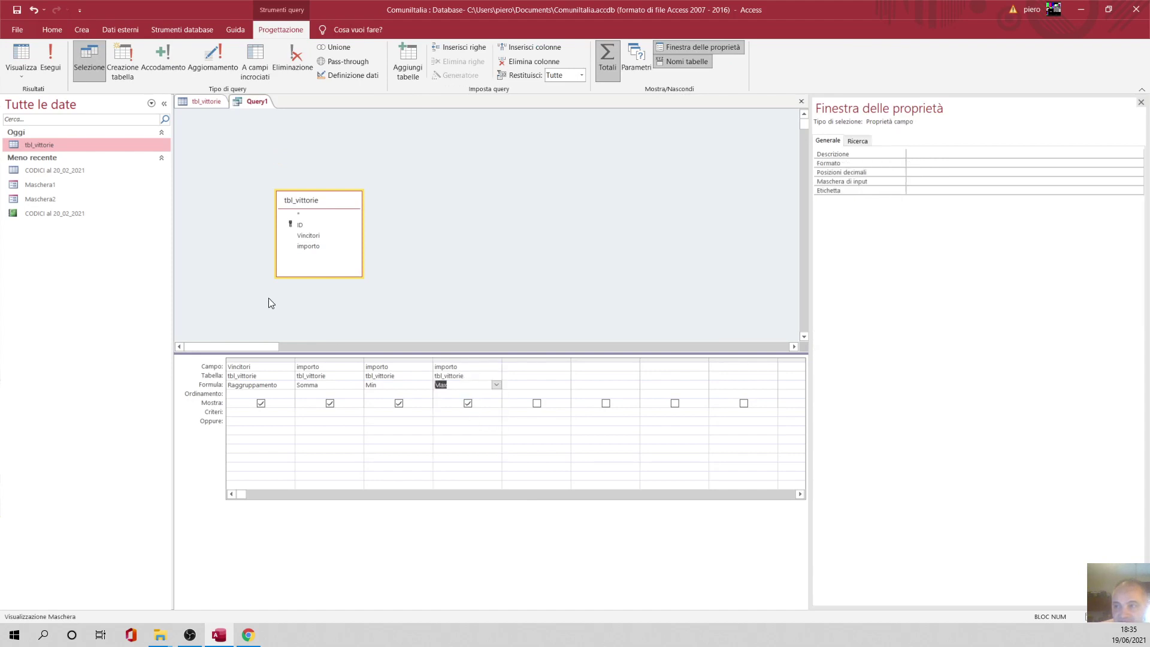
left_click(41, 49)
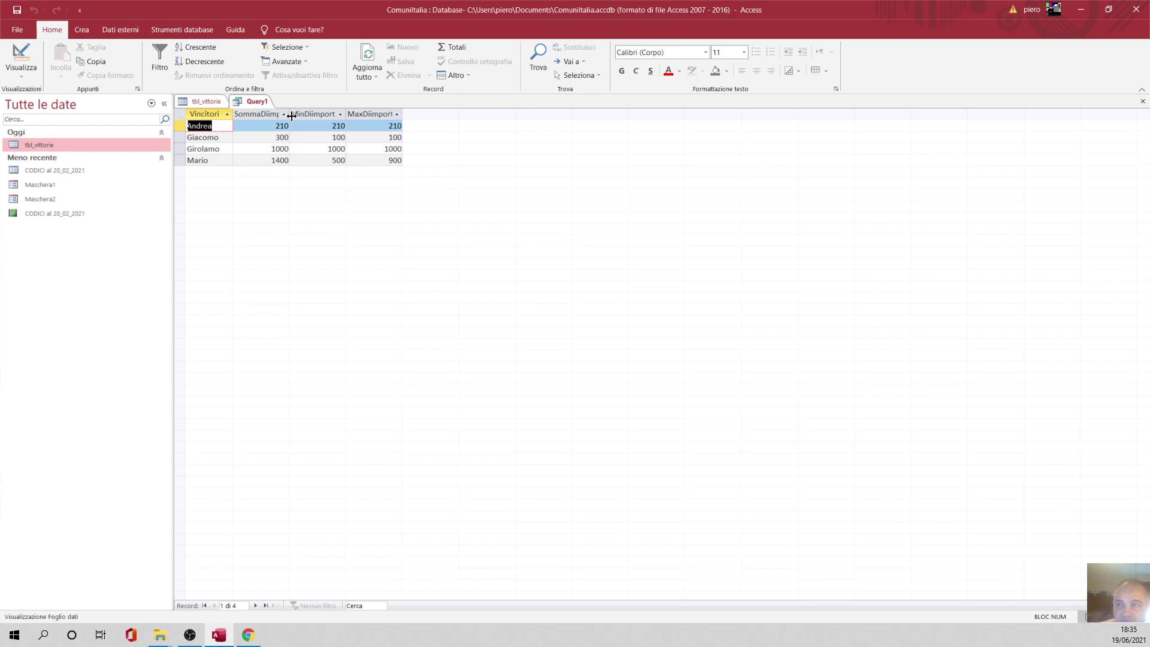
Widen the SommaDiimporto column in the results until its full heading fits and return Query1 to design view.
left_click_drag(291, 115, 306, 116)
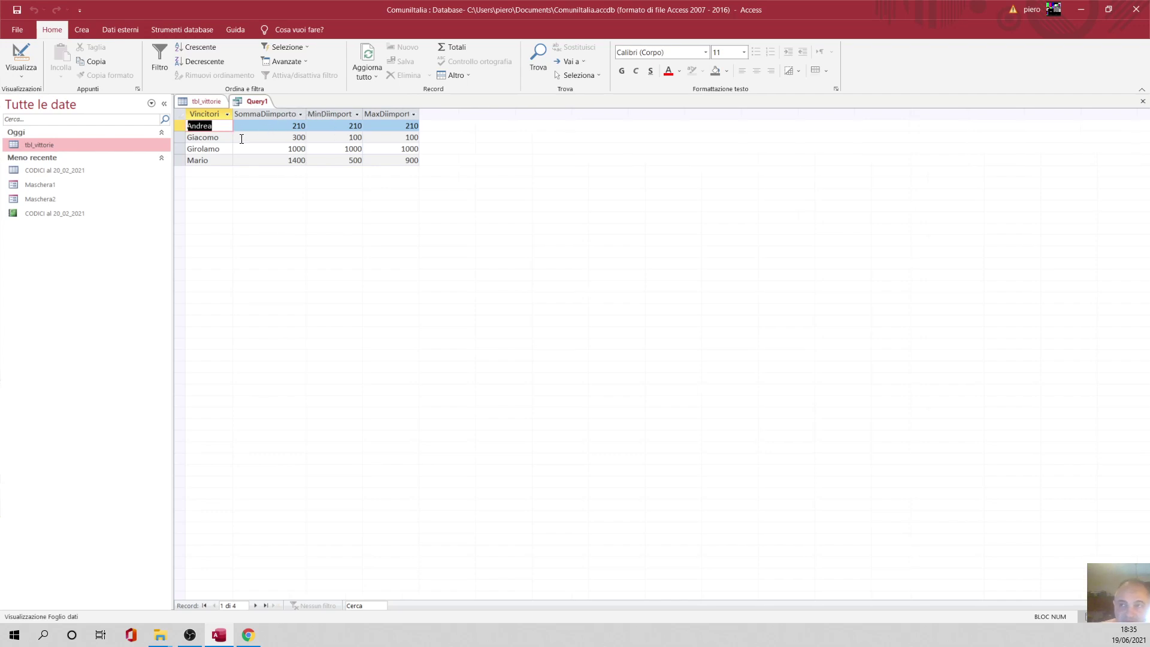
right_click(247, 101)
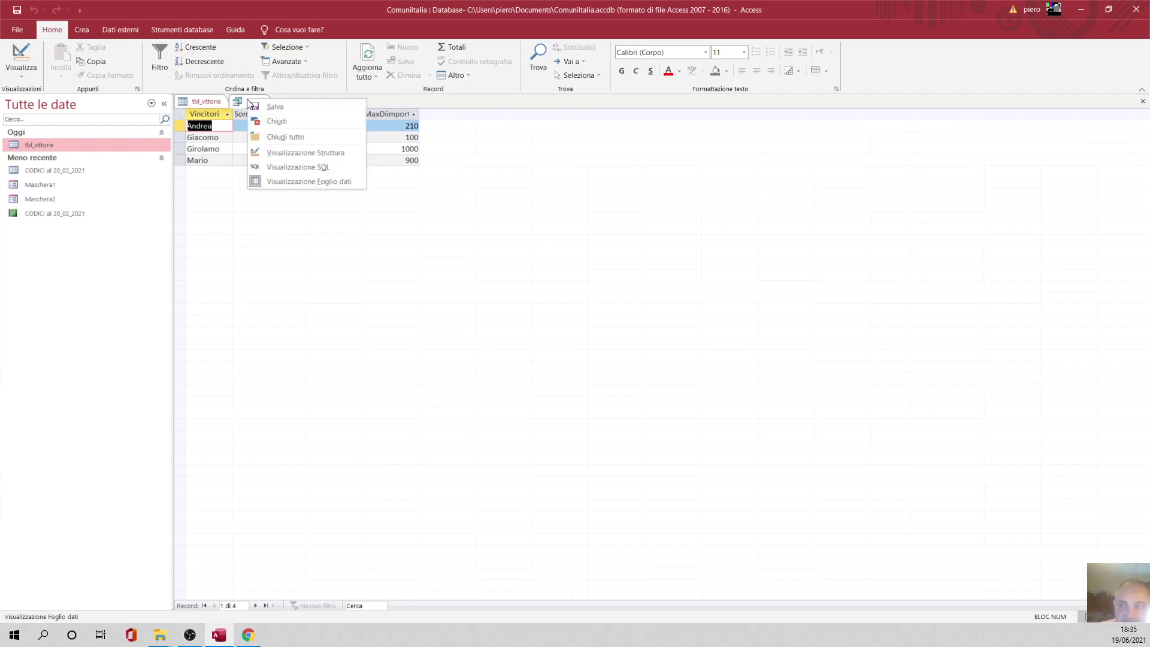
left_click(293, 157)
Add a fourth importo column with the formula Conteggio and run the query.
left_click(533, 366)
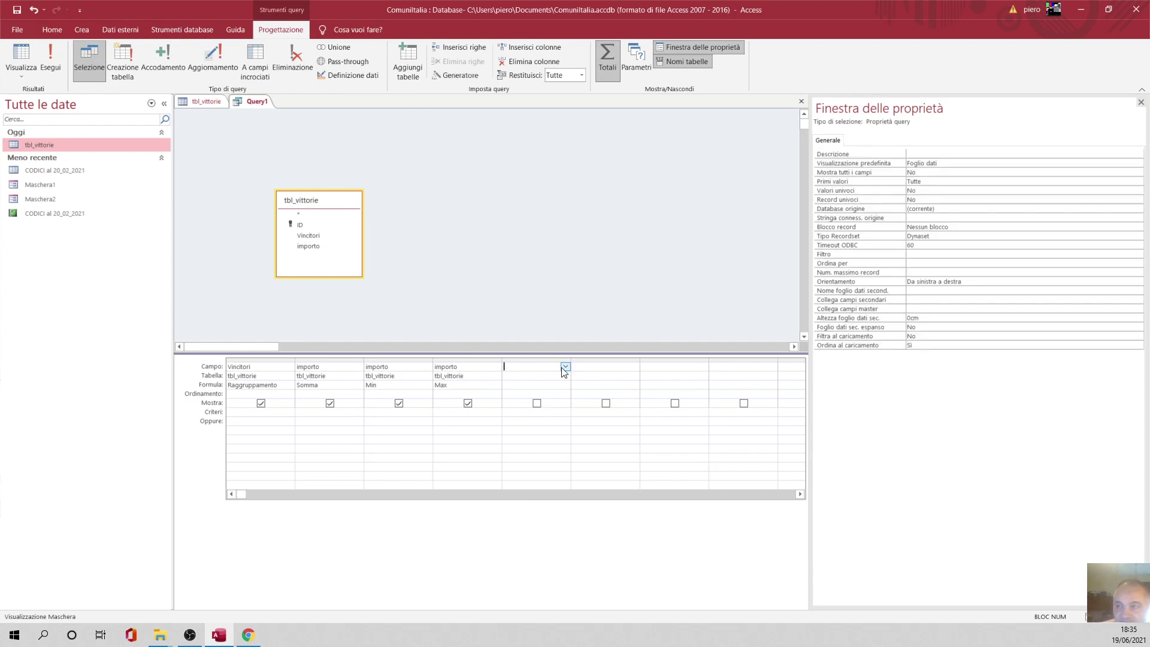
left_click(565, 367)
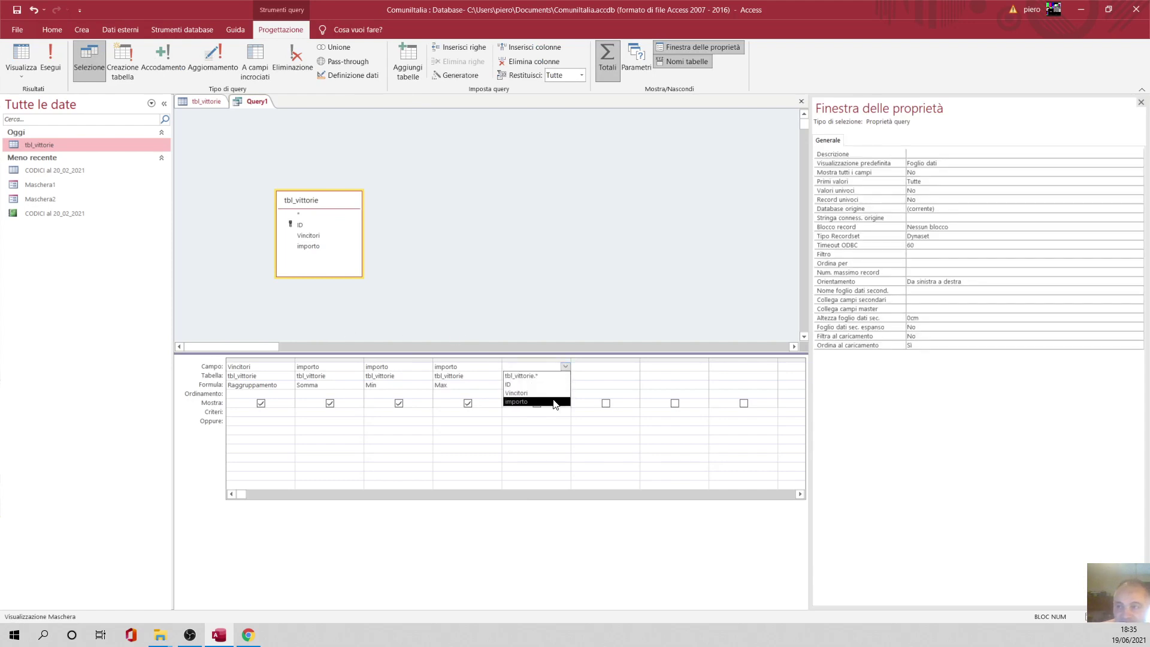
left_click(555, 402)
left_click(566, 385)
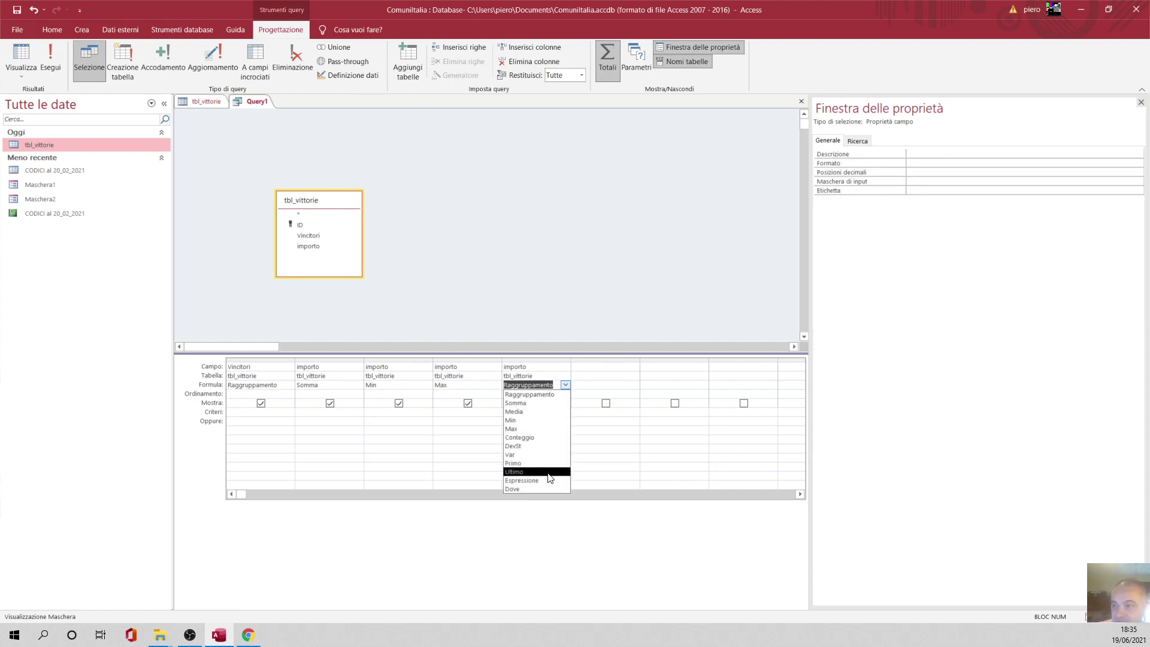
left_click(543, 438)
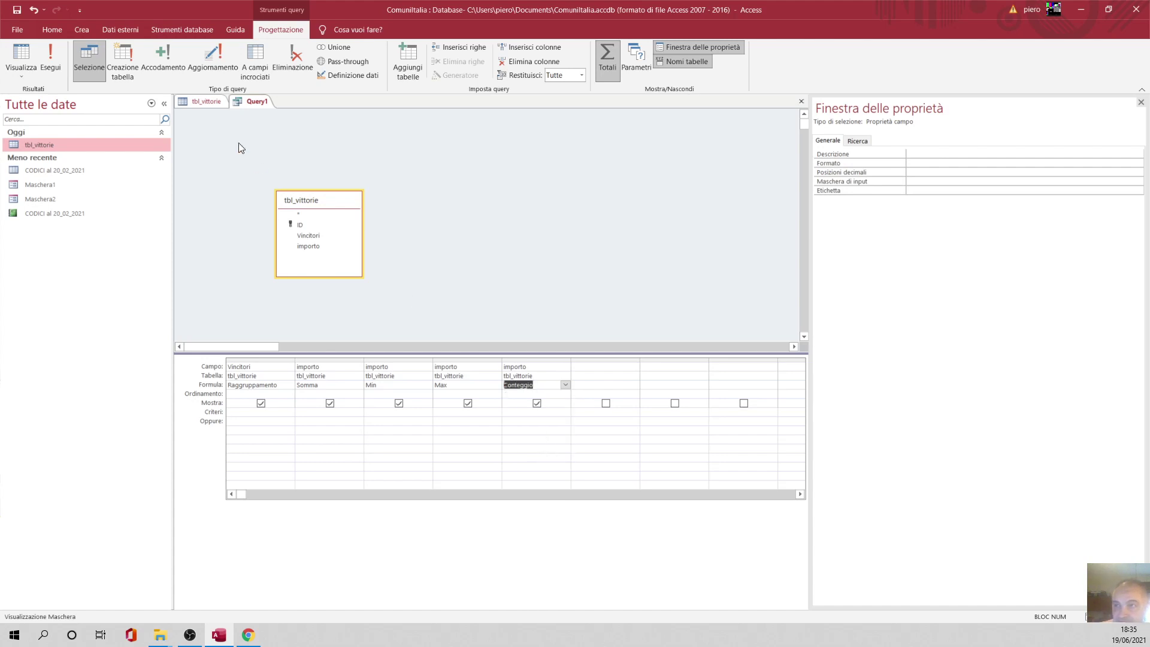
left_click(48, 52)
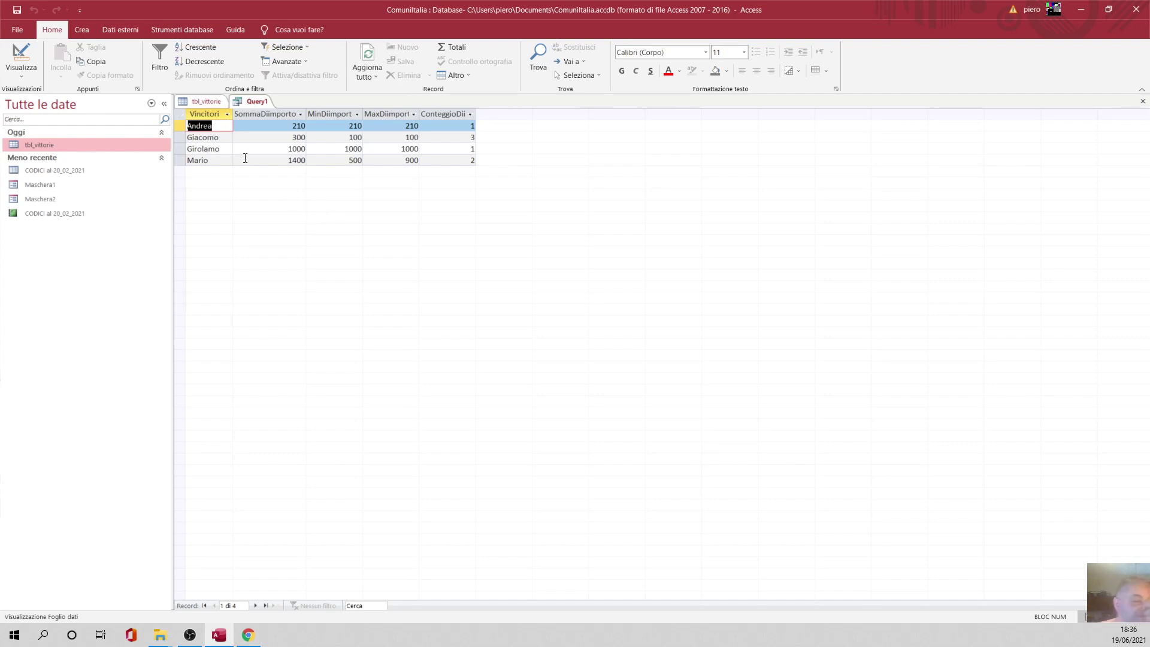
Delete the Vincitori grouping column from the Query1 design and run the query on all records.
right_click(252, 100)
left_click(291, 159)
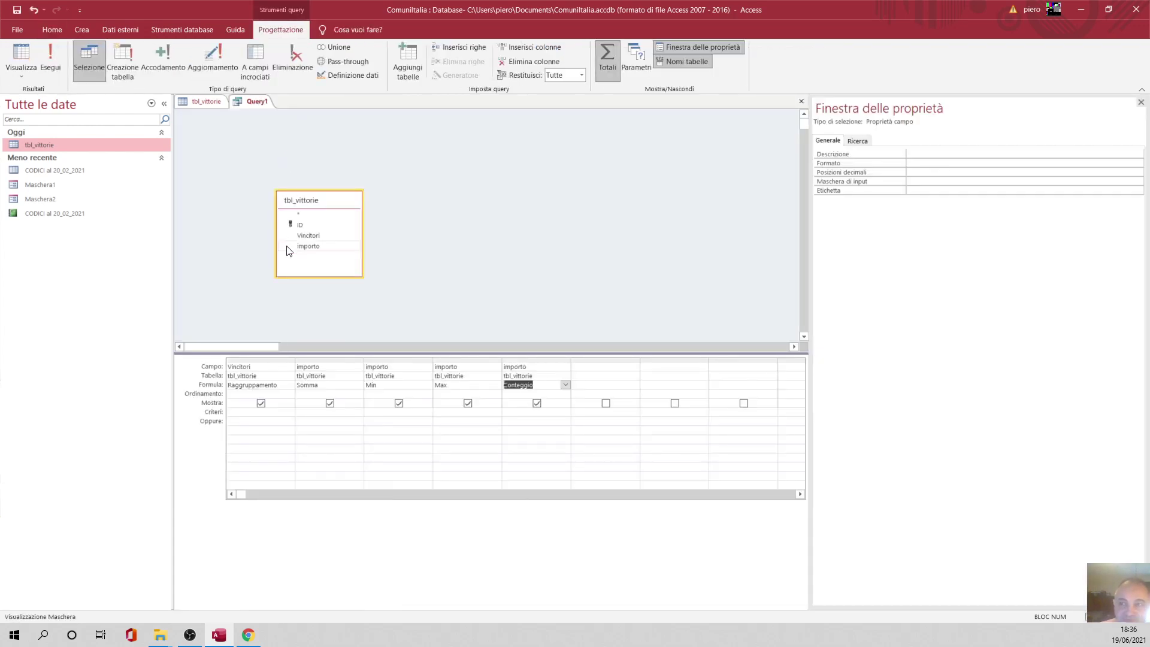
left_click(266, 360)
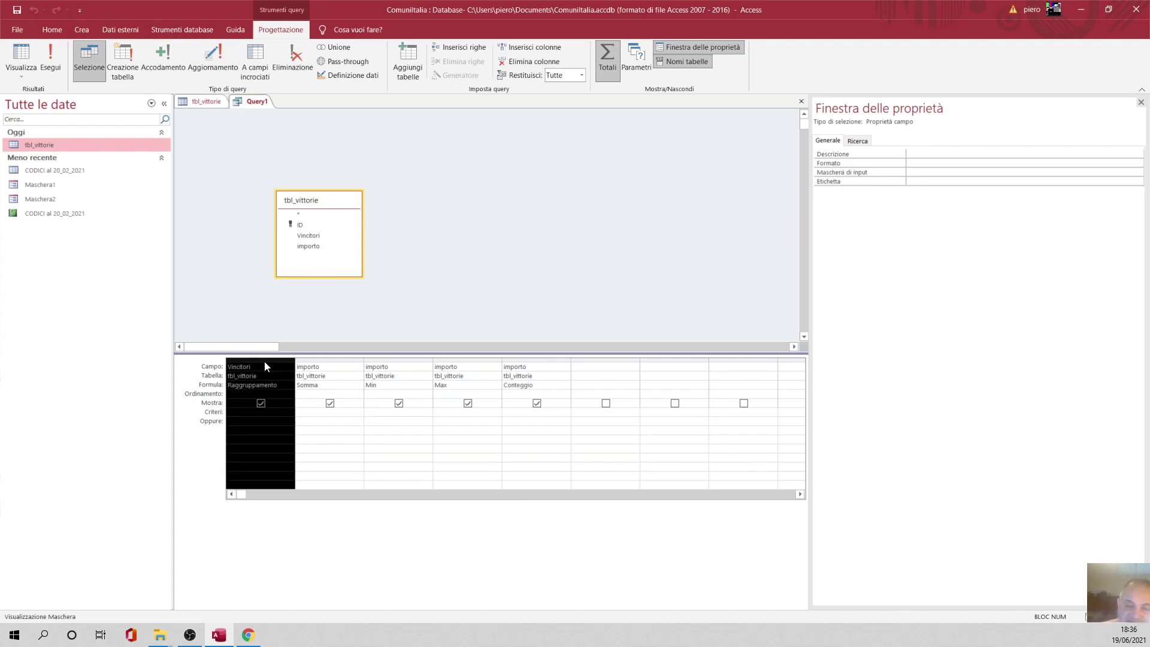
key("Delete")
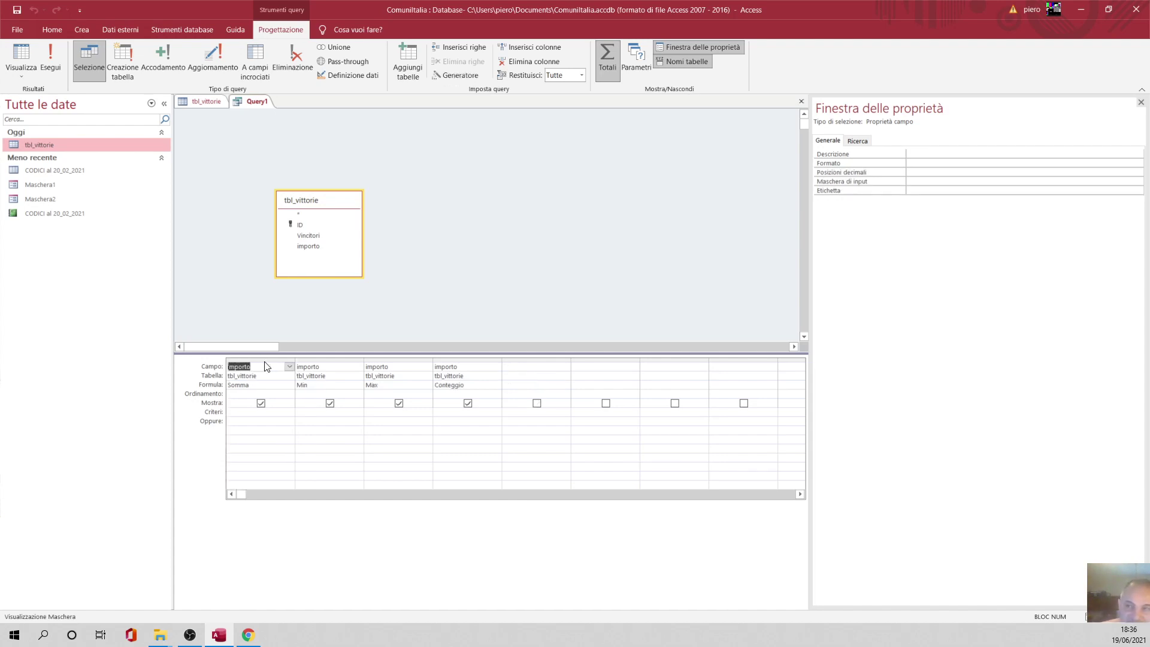
left_click(51, 55)
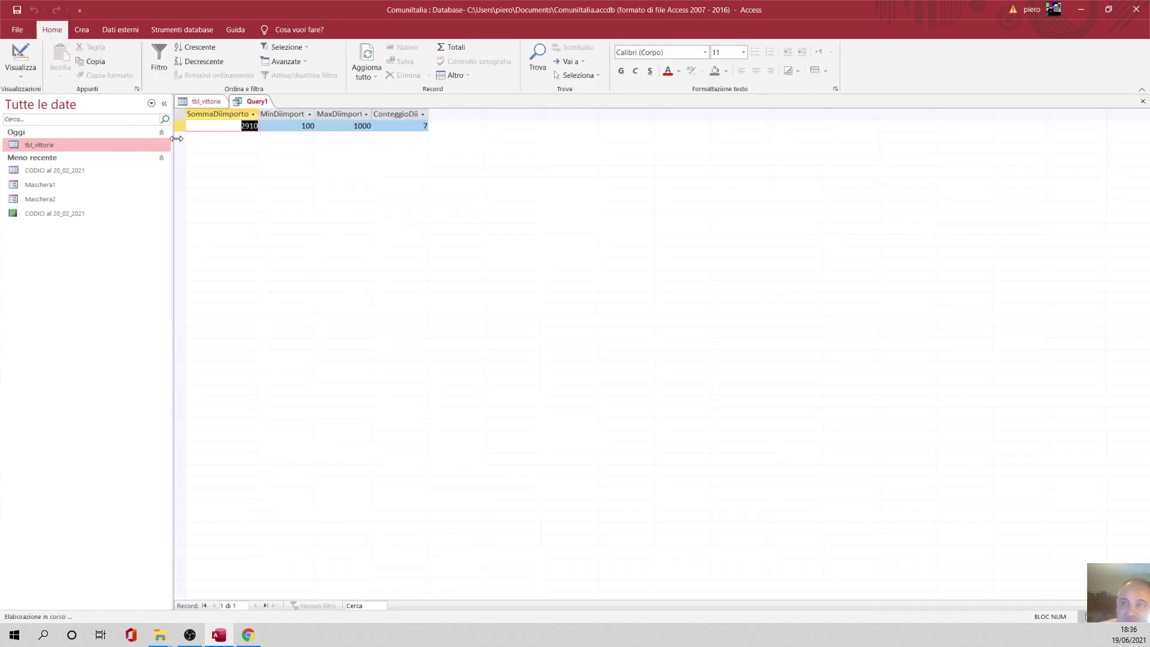
Examine the overall sum, minimum, maximum and count values in the ungrouped query result.
left_click(292, 114)
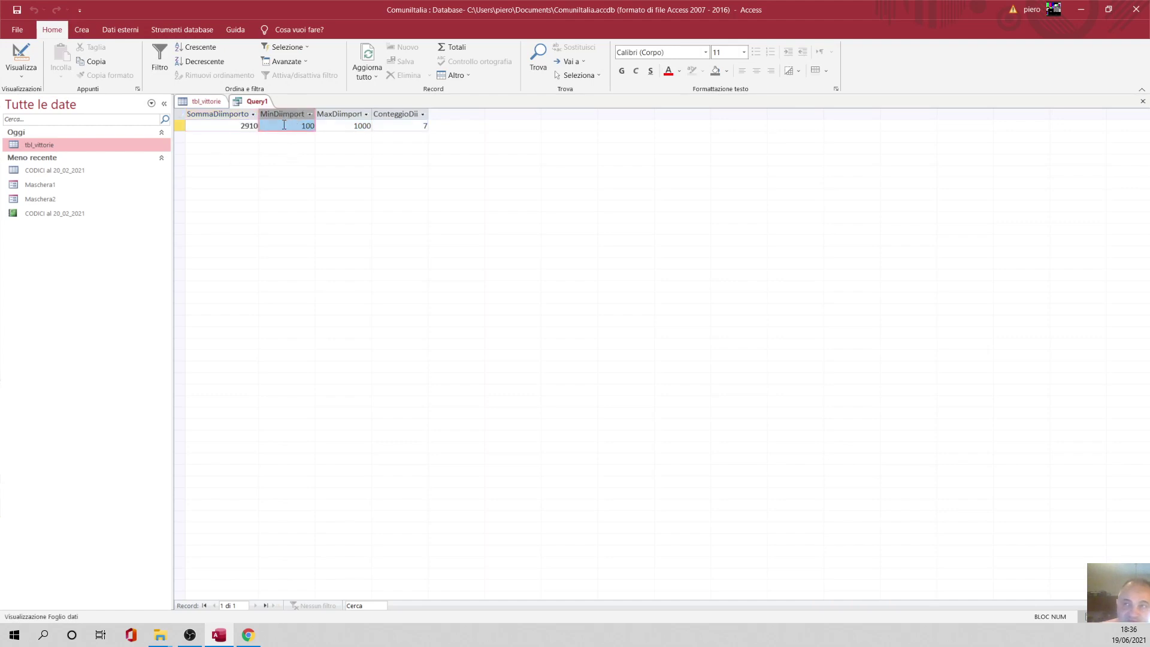
key("shift+Right")
key("shift+Right")
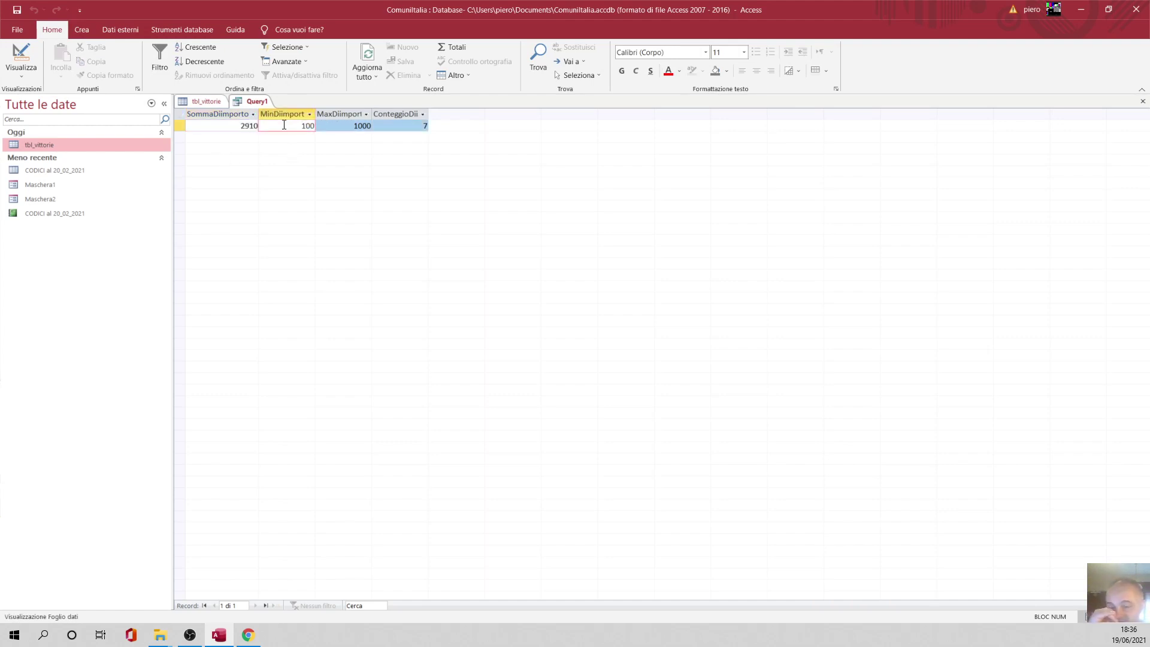
left_click(235, 127, "shift")
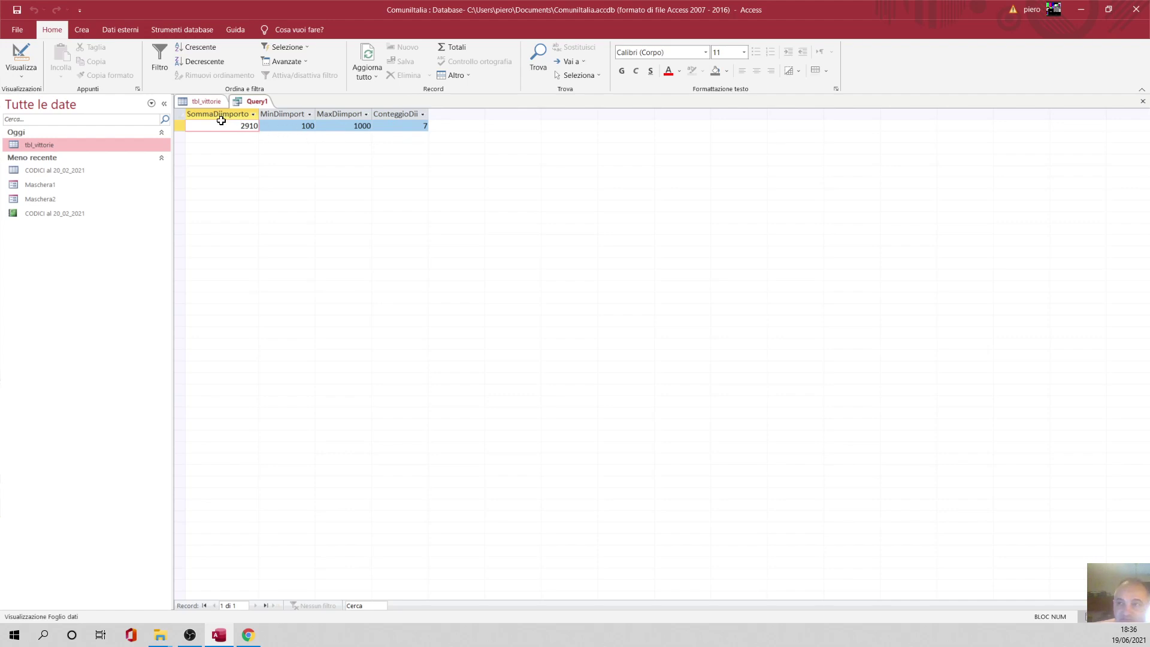
Display Query1 in SQL view and select the entire SQL statement for copying.
right_click(252, 105)
left_click(286, 175)
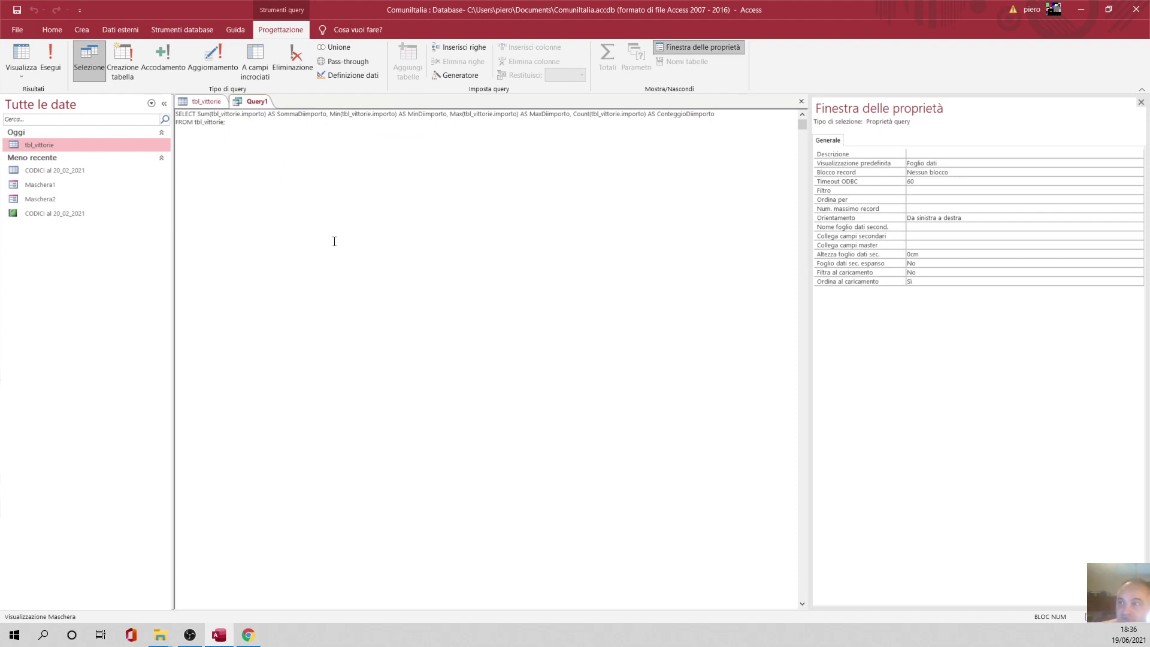
left_click_drag(204, 114, 218, 134)
right_click(252, 157)
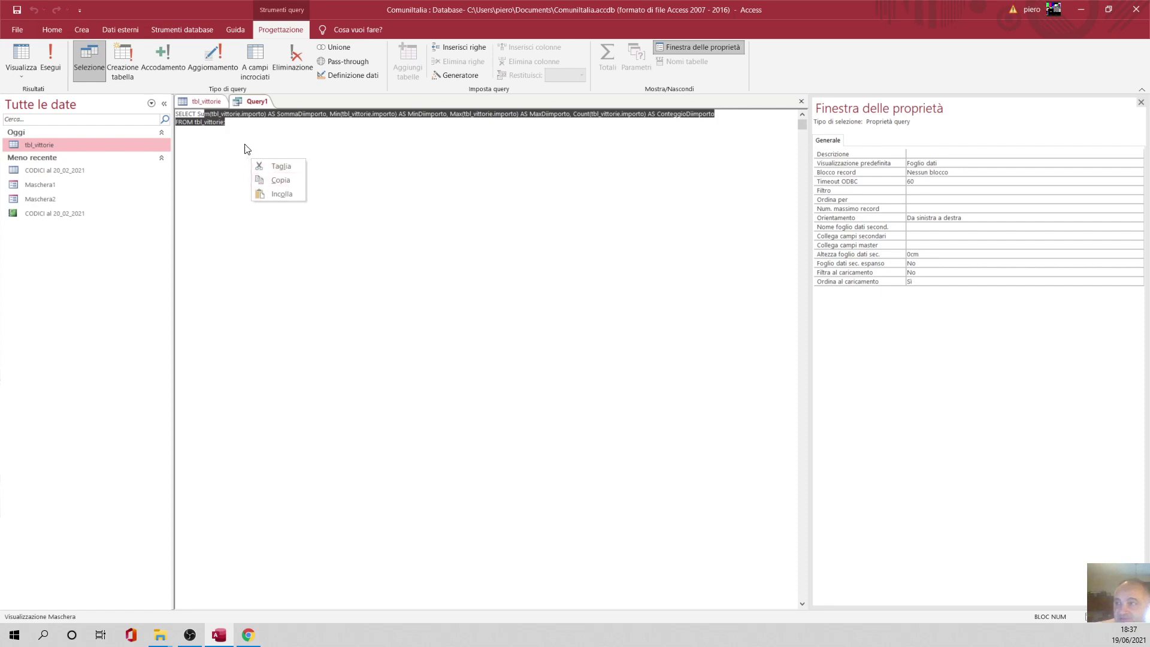
left_click(249, 148)
right_click(259, 147)
left_click(256, 152)
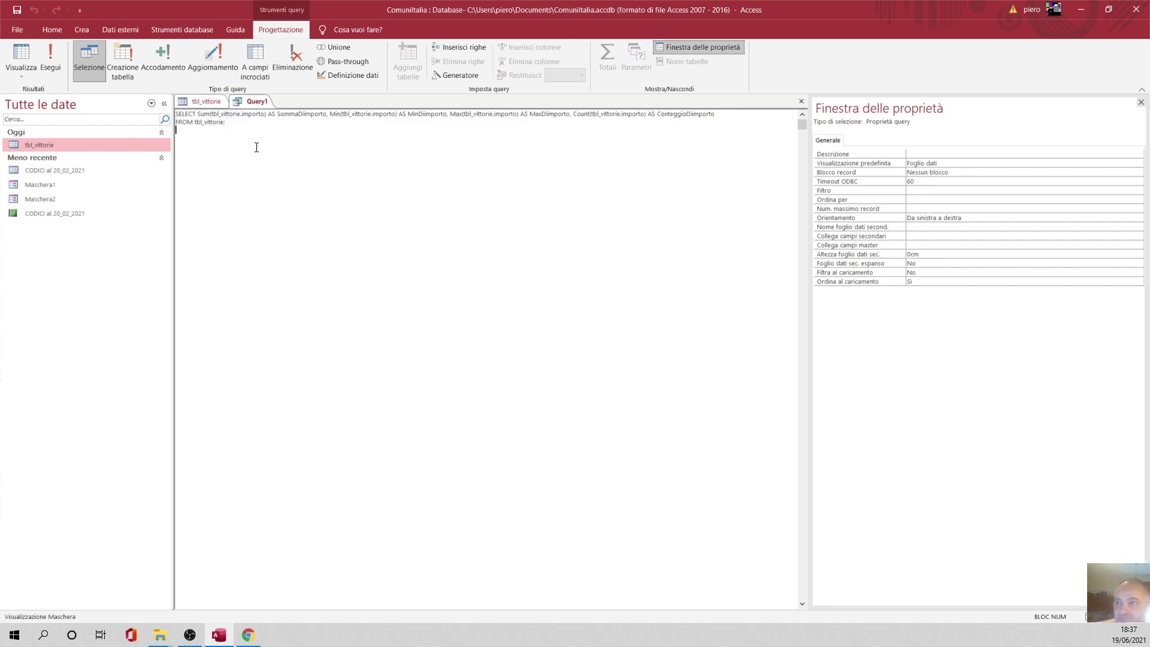
key("ctrl+a")
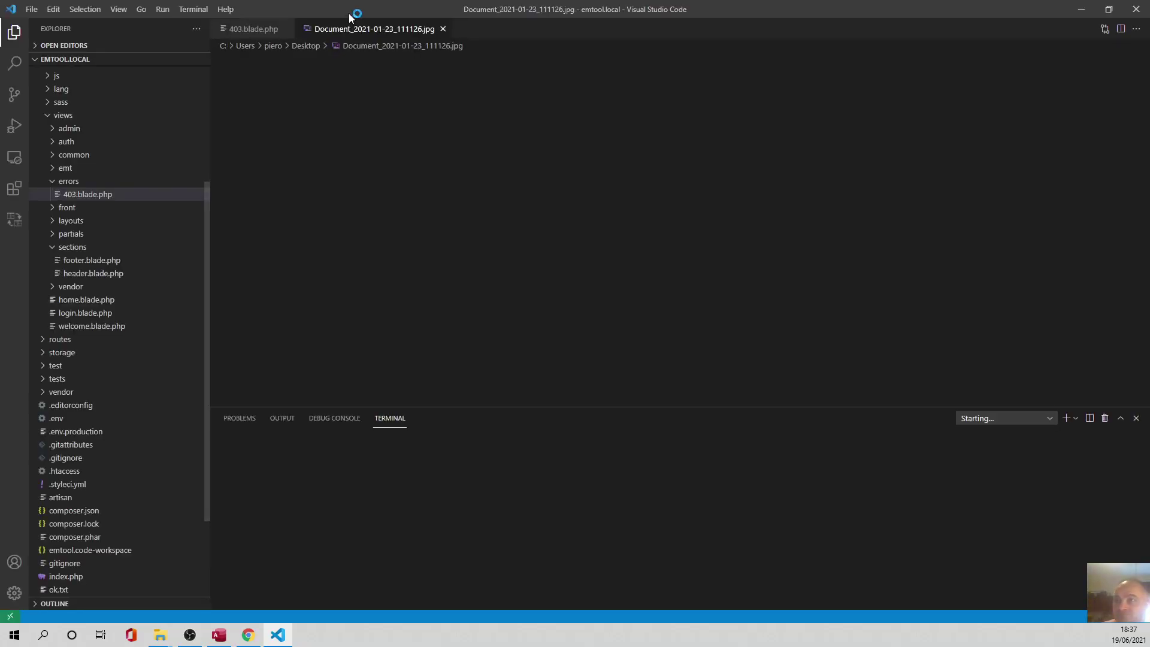
Switch to Visual Studio Code, paste the Query1 SQL statement into a new untitled file, and dismiss the workspace notification.
key("alt+Tab")
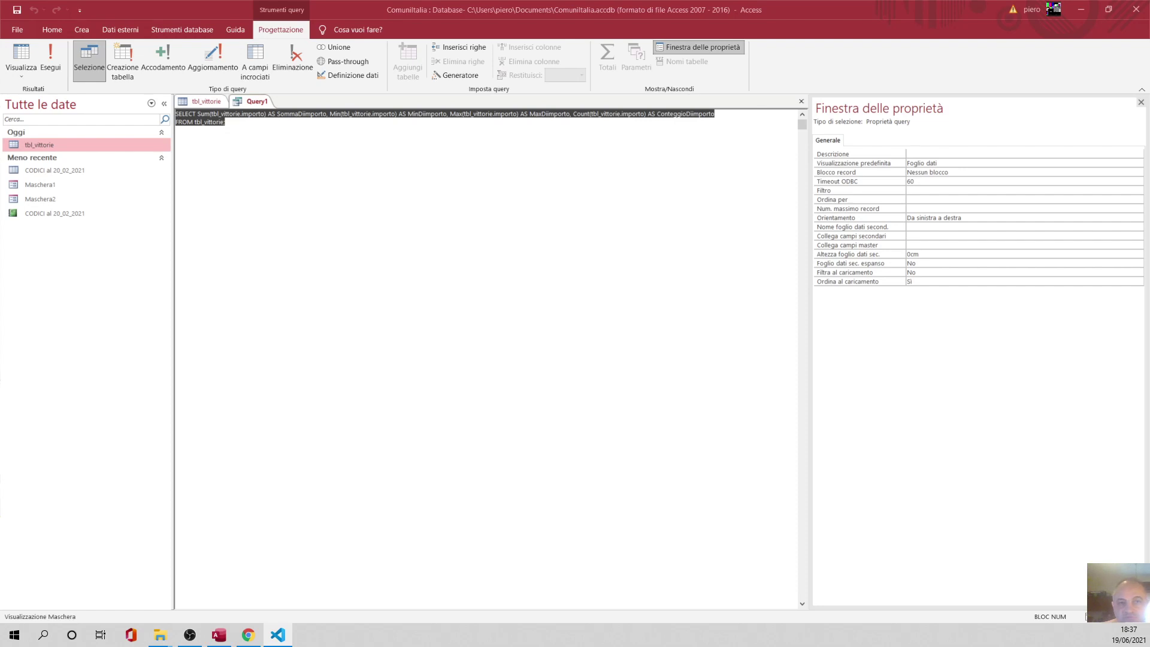
key("alt+Tab")
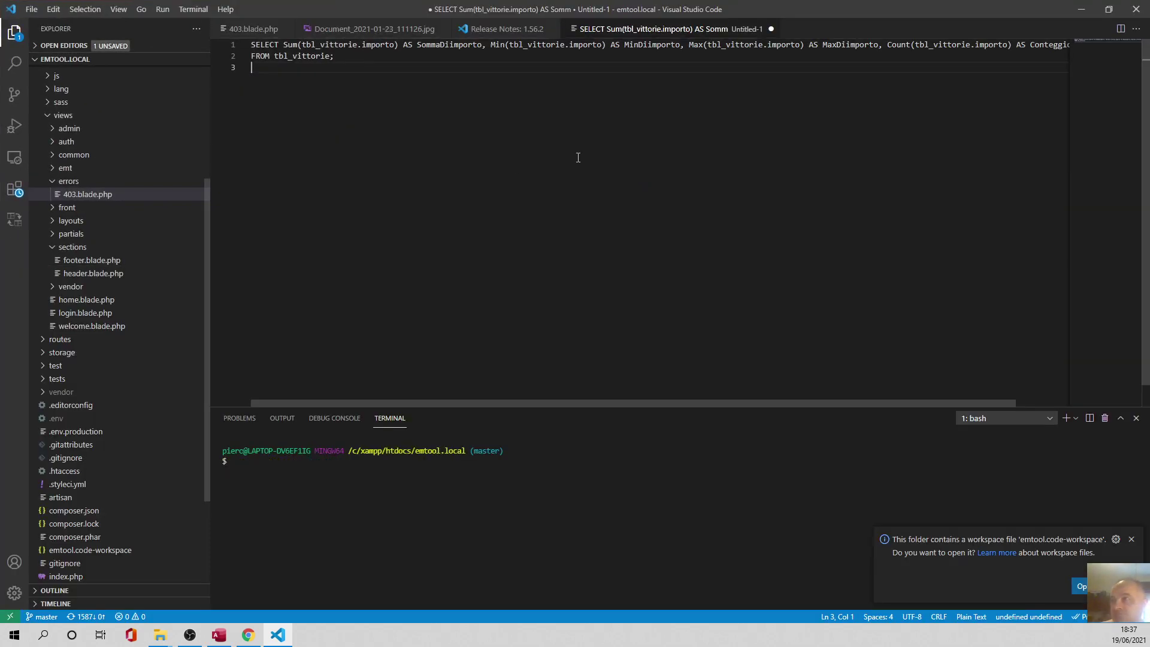
left_click(1132, 539)
left_click(1009, 426)
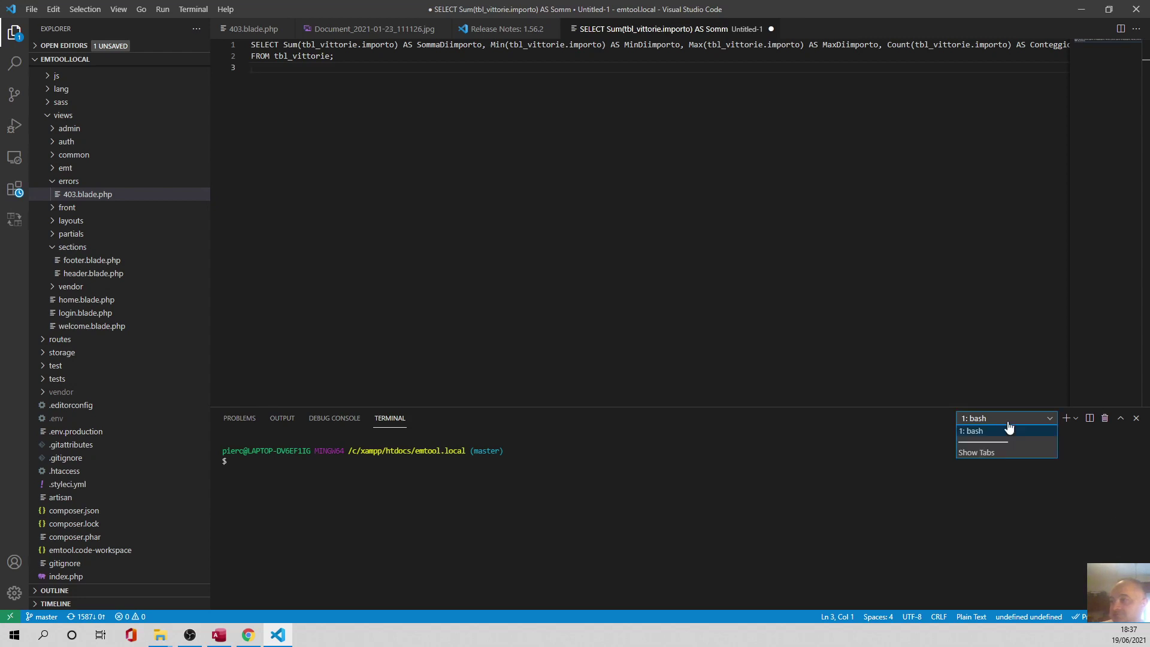
left_click(1009, 429)
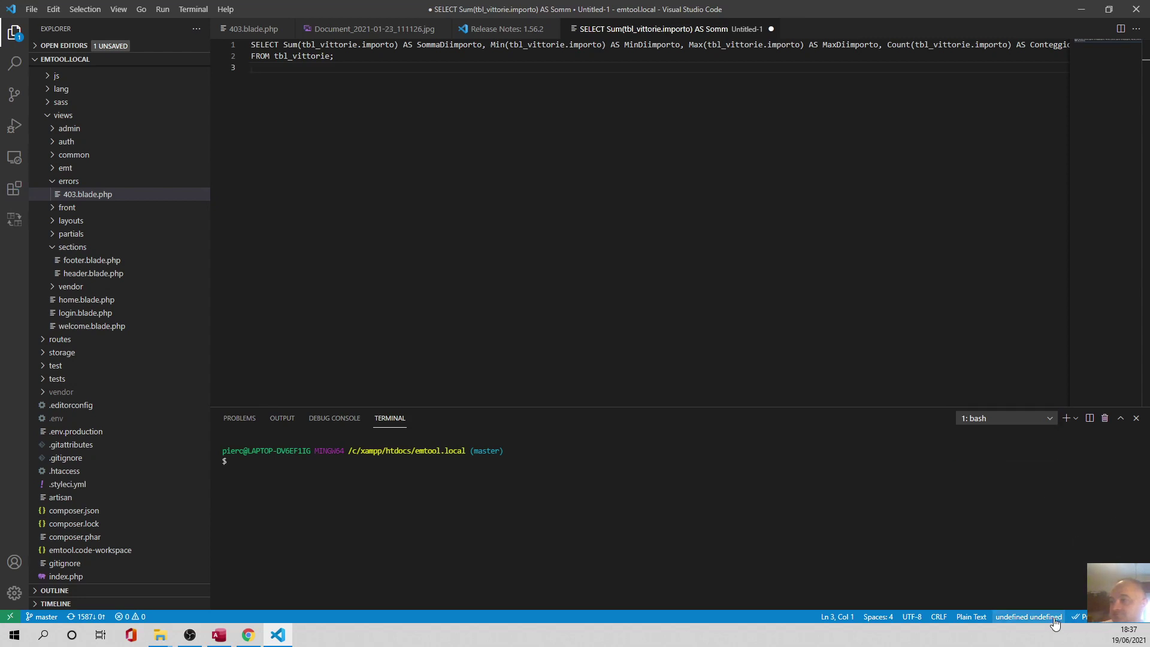
Set the untitled file's language mode from the search term "sql" to SQL.
left_click(972, 617)
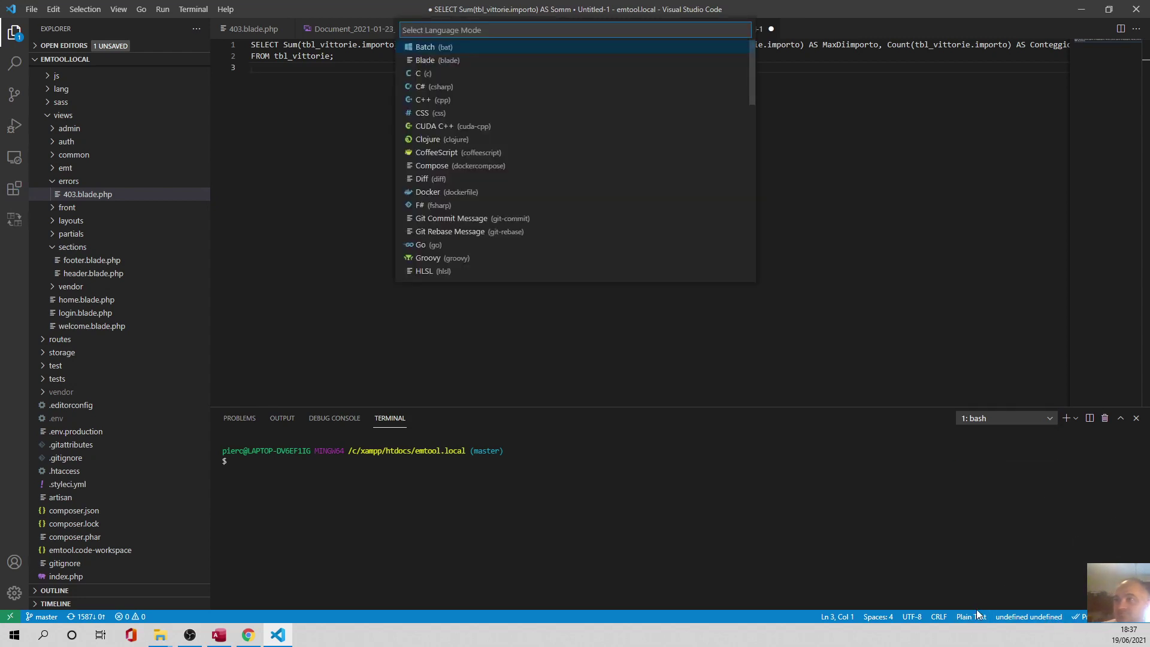
type("sql")
key("Return")
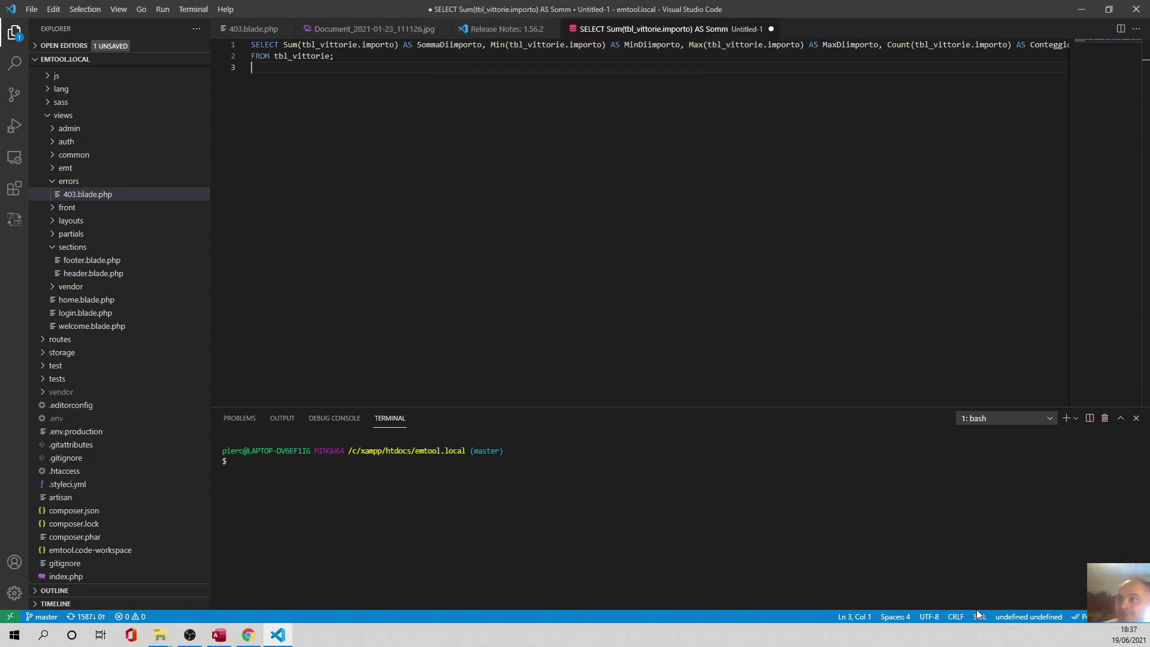
right_click(551, 223)
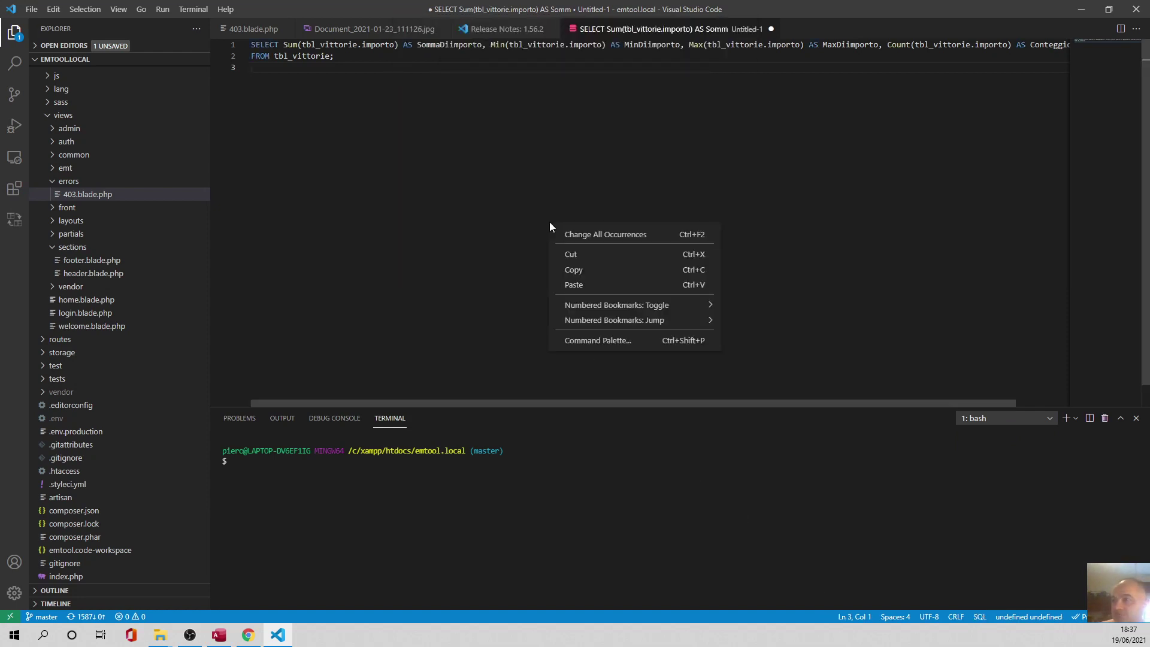
left_click(466, 274)
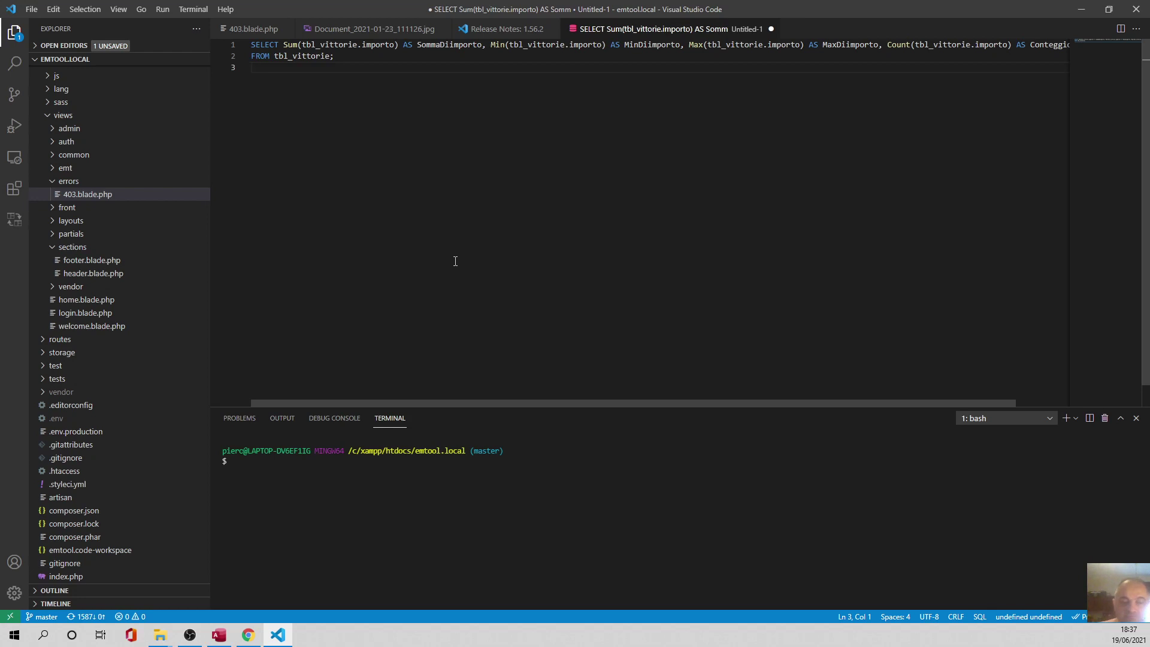
Wrap the long lines in the untitled SQL file and examine the whole statement from SELECT to FROM tbl_vittorie.
key("alt+z")
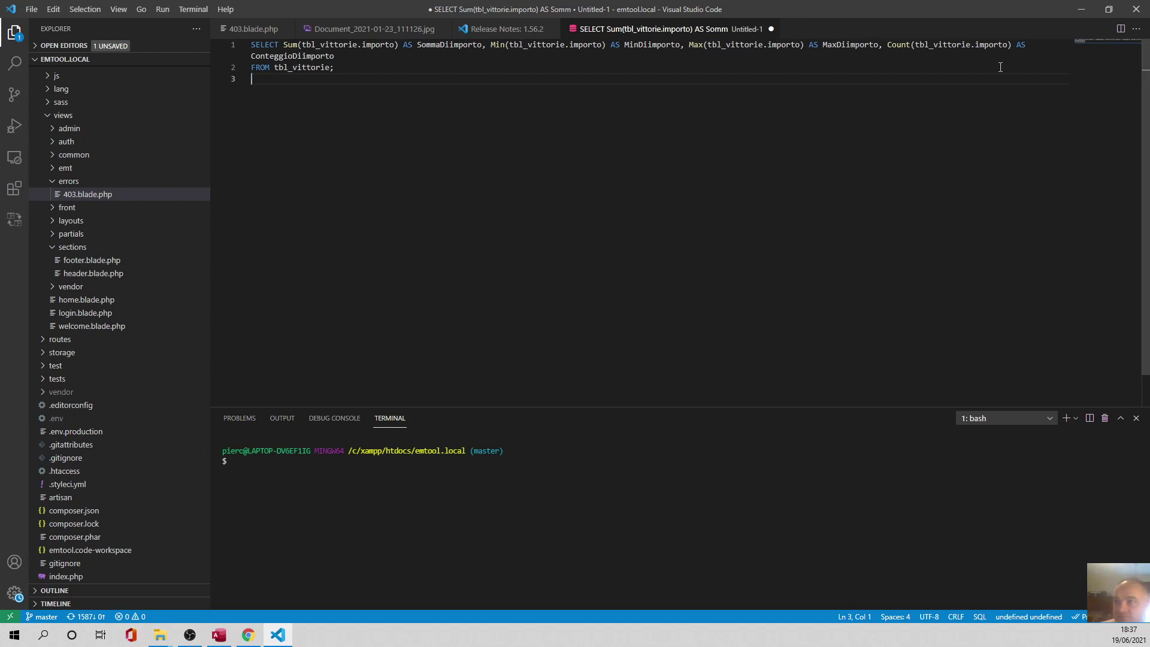
left_click_drag(334, 67, 251, 45)
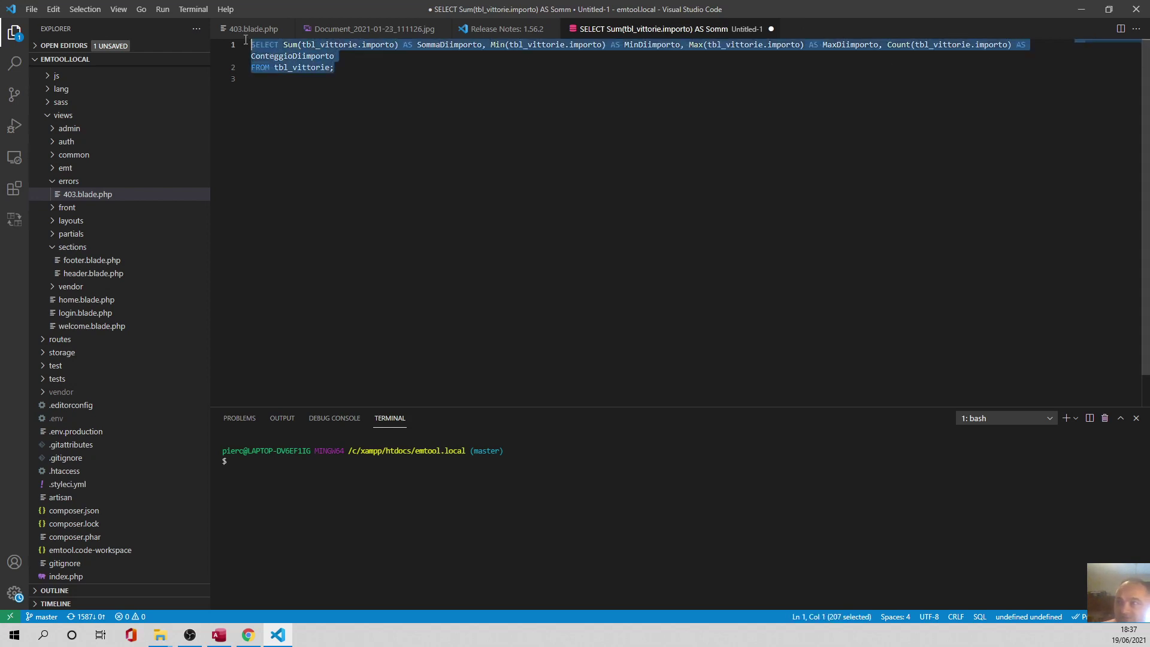
left_click(387, 69)
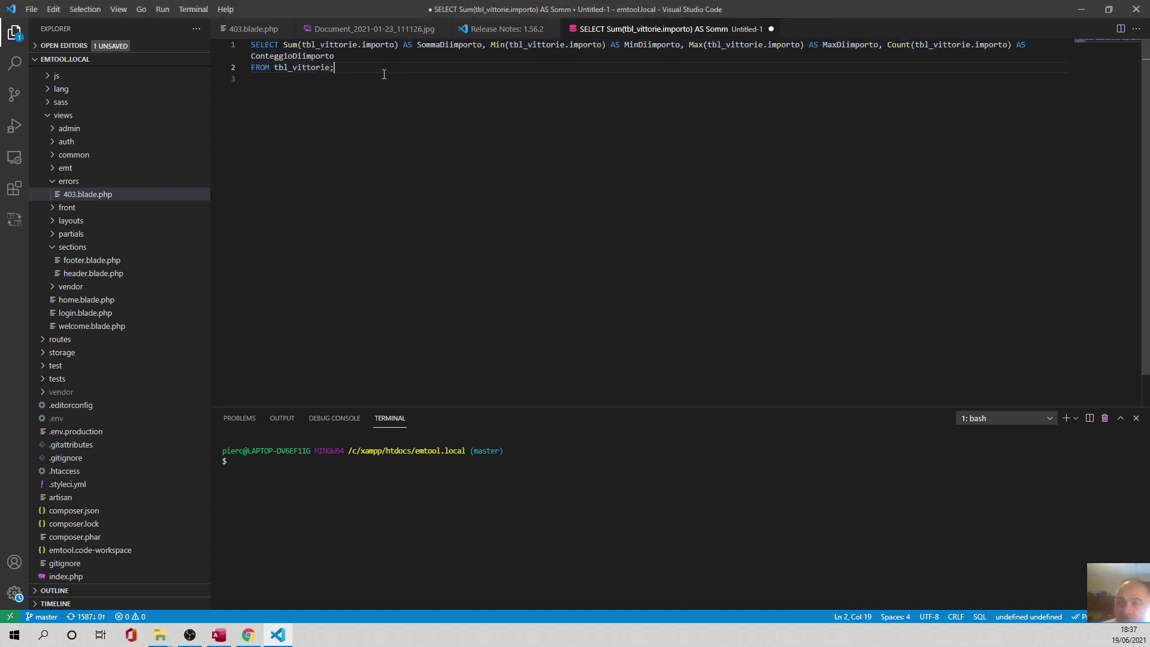
left_click_drag(335, 67, 257, 44)
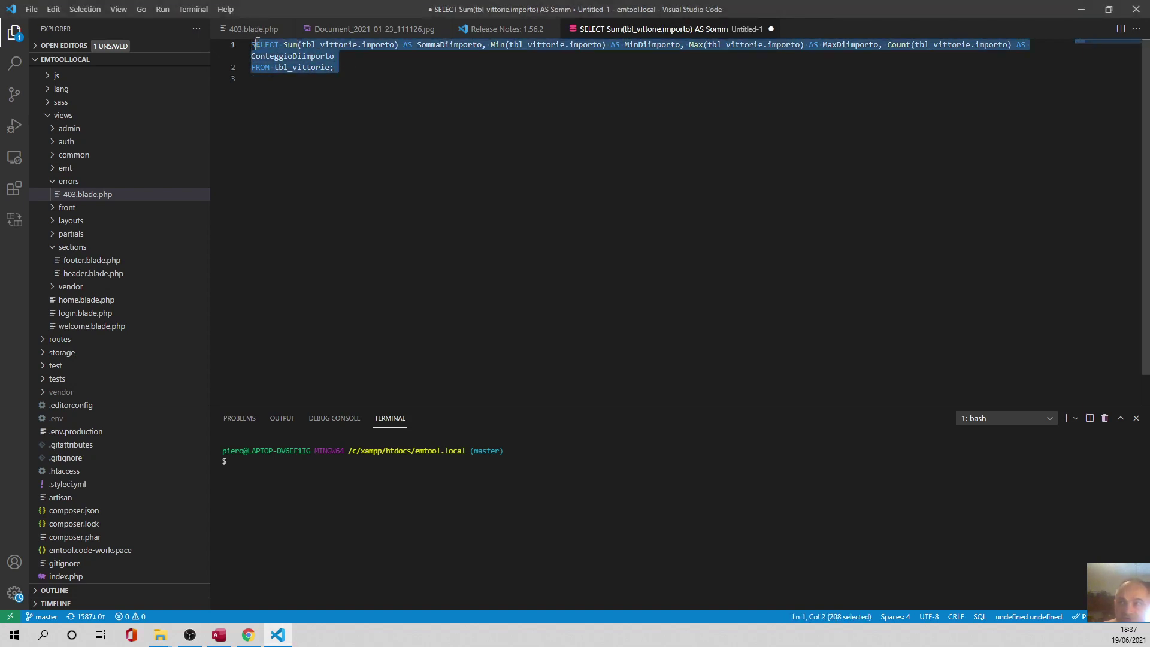
left_click(351, 83)
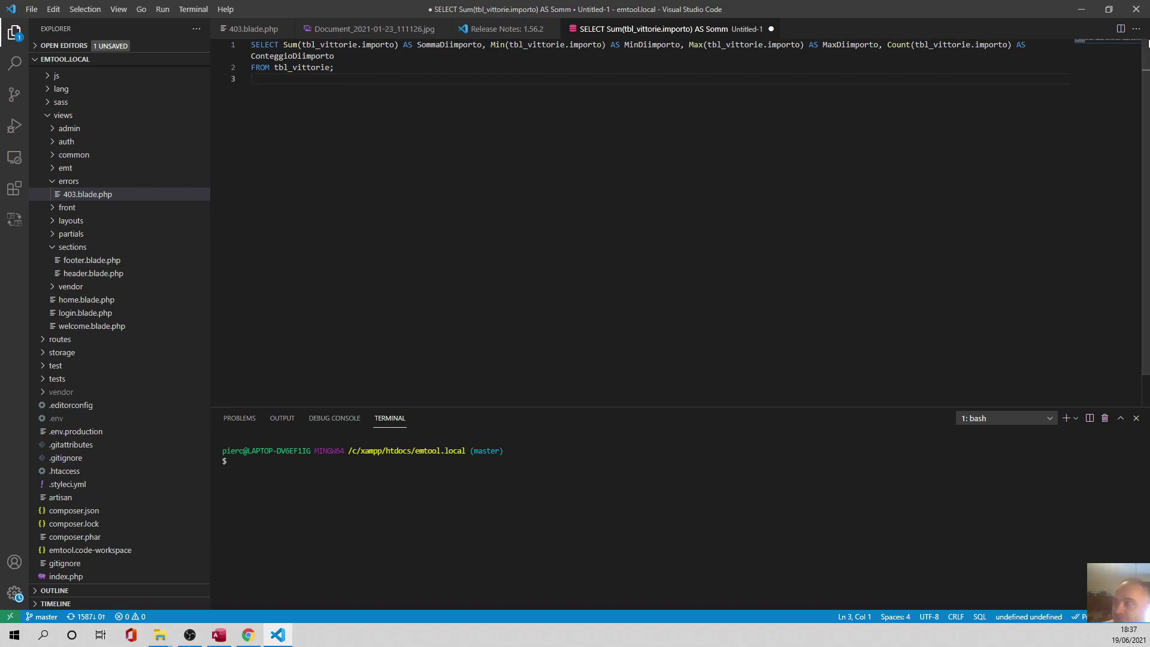
Minimize Visual Studio Code to return to Access and switch Query1 from SQL view to design view.
left_click(1080, 10)
left_click(593, 211)
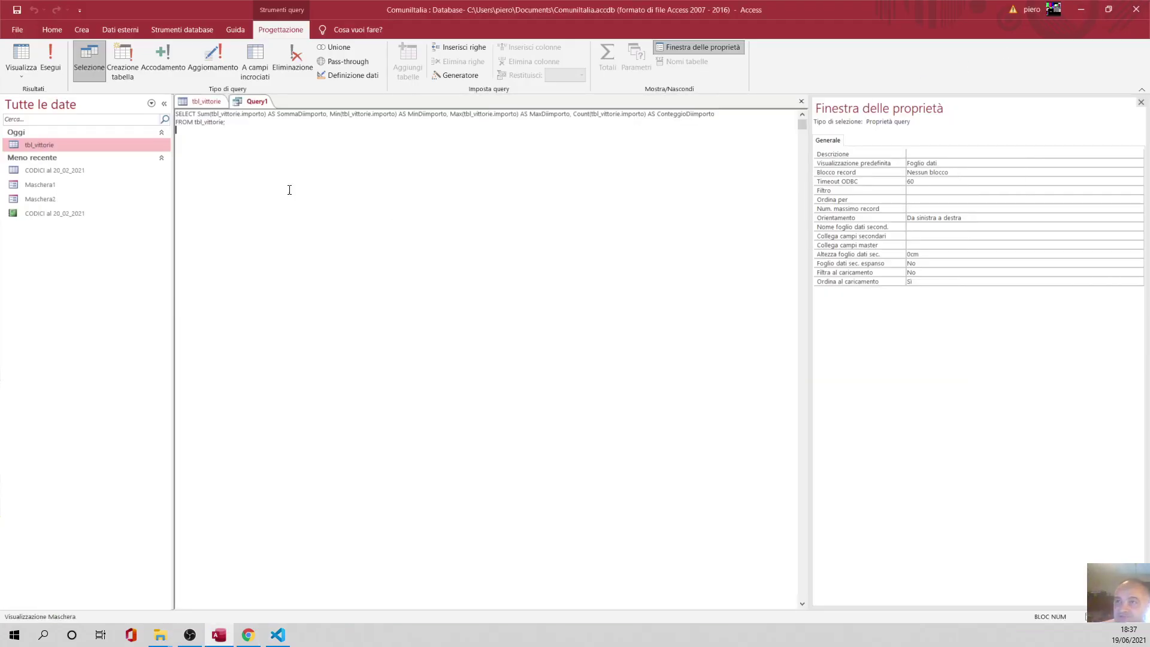
right_click(258, 102)
left_click(283, 156)
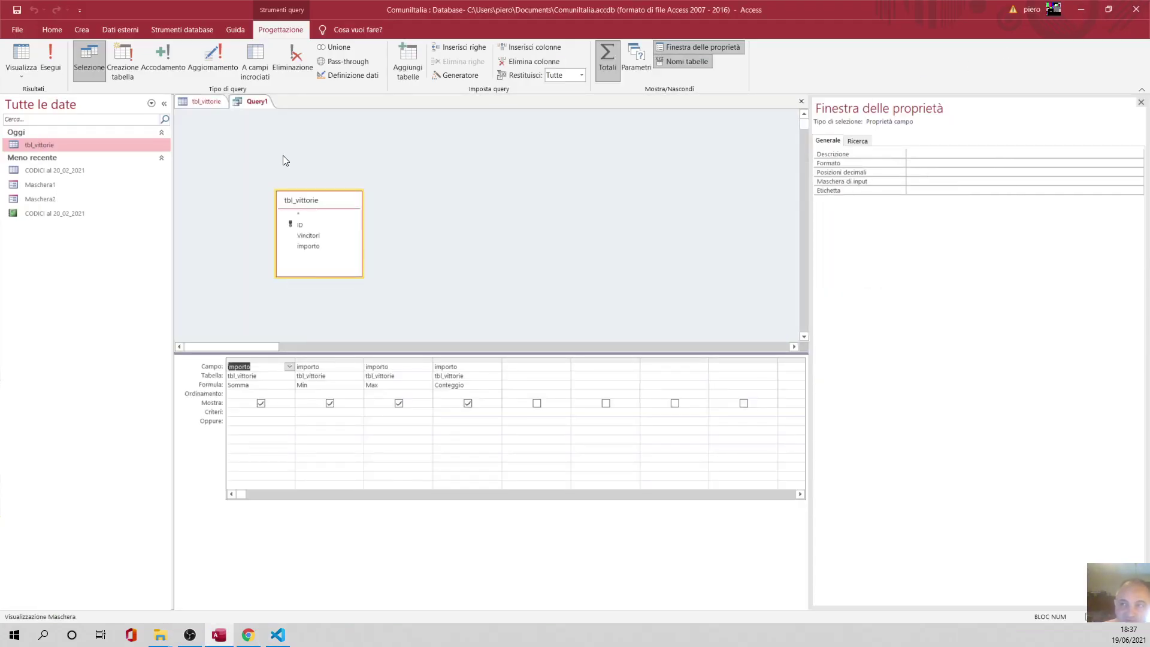